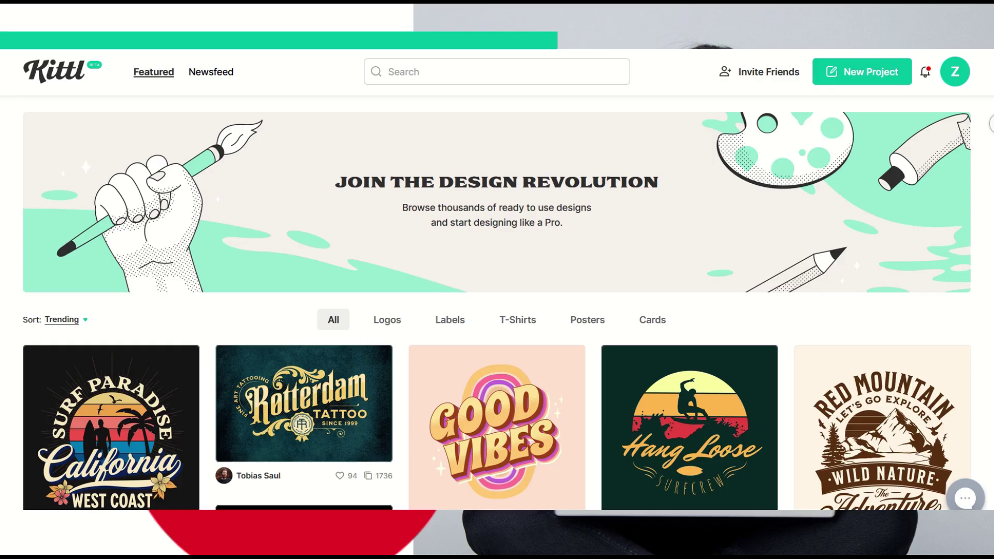
scroll(496, 304, "down", 3)
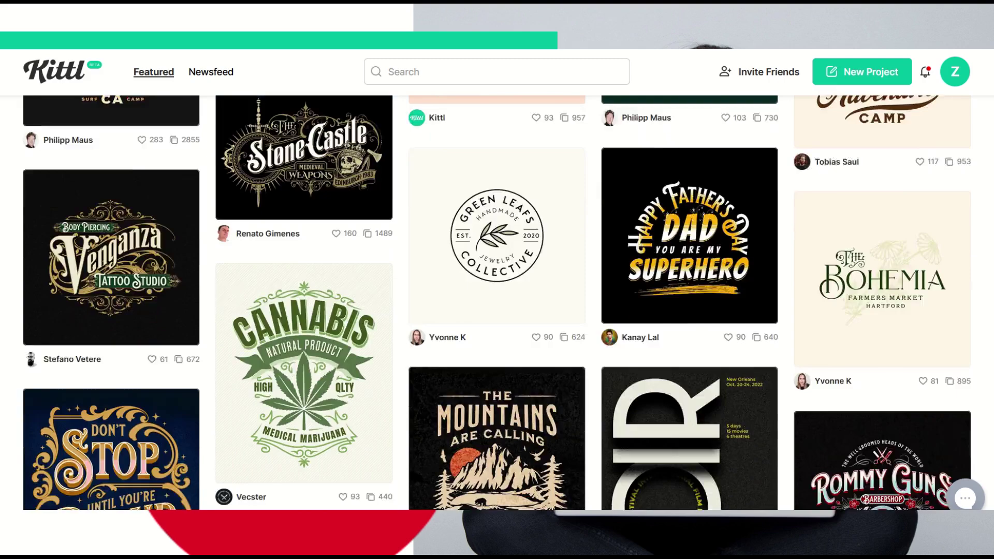
Zoom out to O'ahu, zoom back in, and pan the map to centre the west coast around Mākaha
scroll(496, 304, "down", 5)
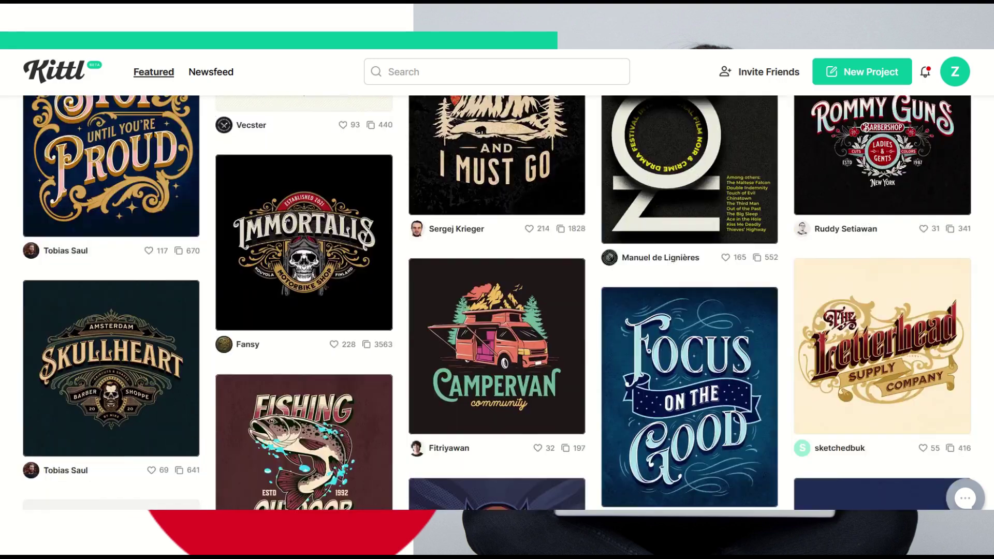
scroll(496, 303, "down", 10)
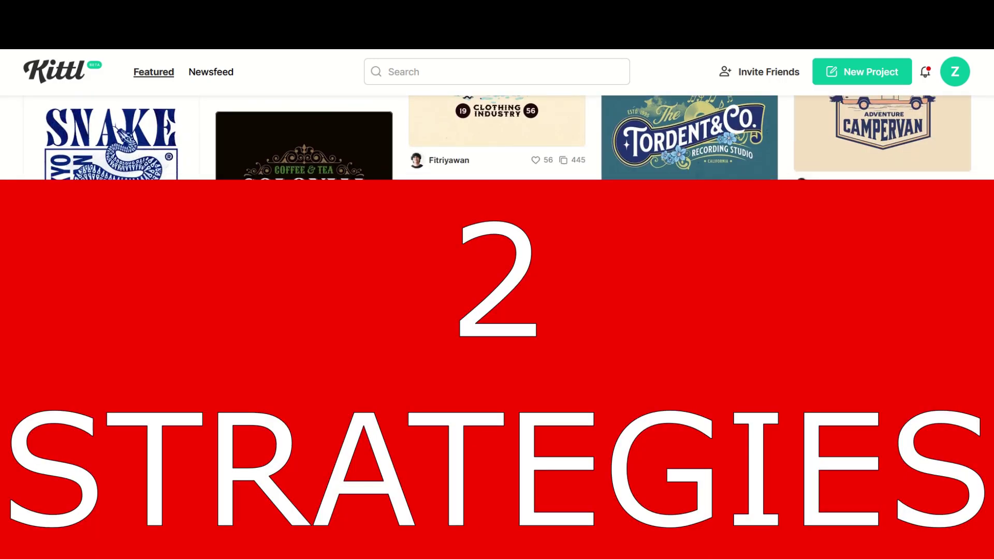
scroll(497, 303, "down", 10)
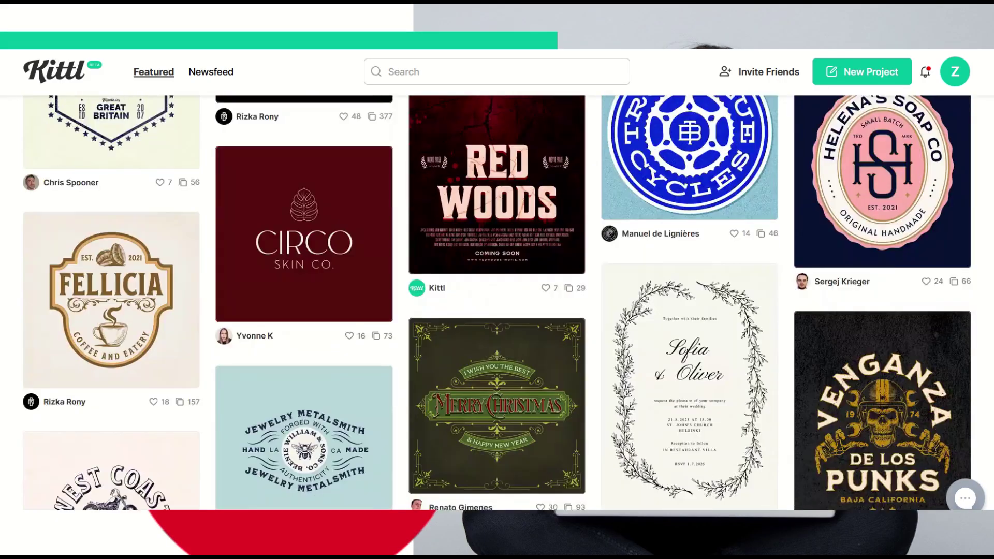
scroll(497, 303, "down", 8)
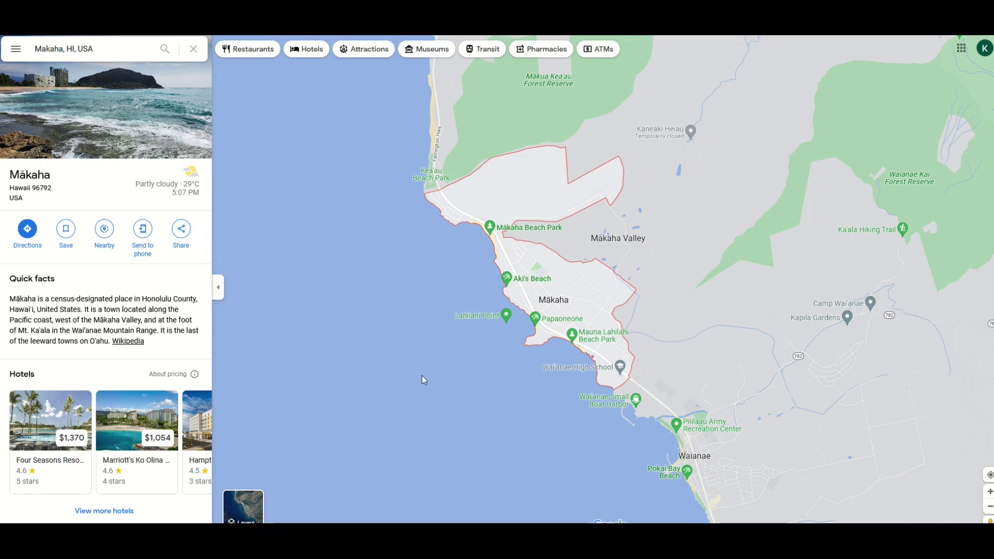
scroll(421, 376, "down", 3)
scroll(439, 391, "down", 3)
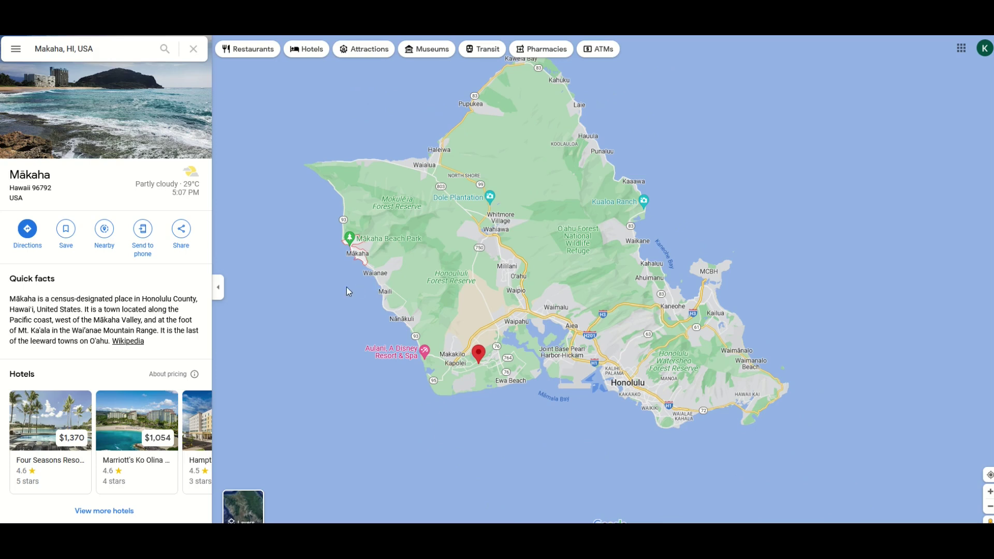
scroll(347, 287, "up", 3)
left_click_drag(364, 406, 306, 370)
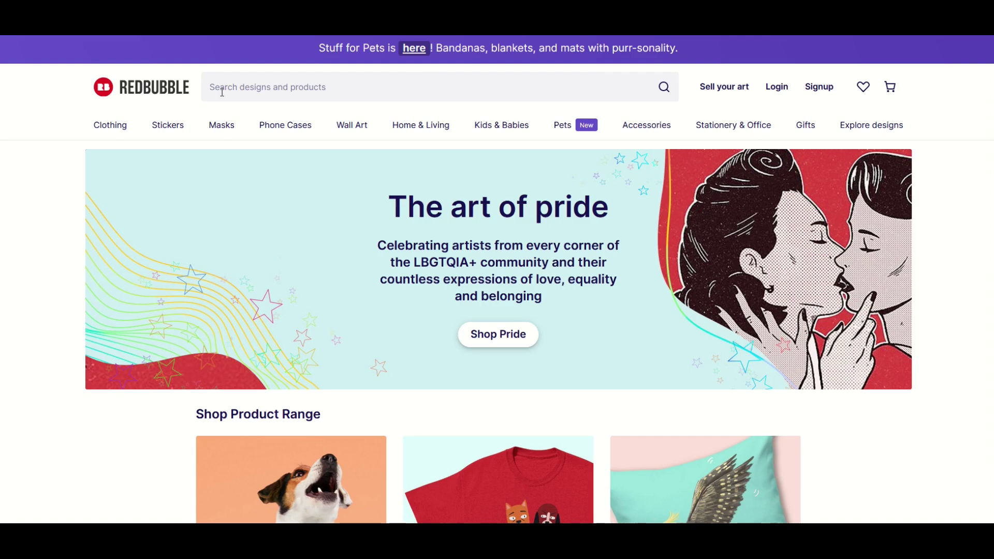
Run the recent Redbubble search 'makaha surfing' and scroll through its 61 results
left_click(221, 88)
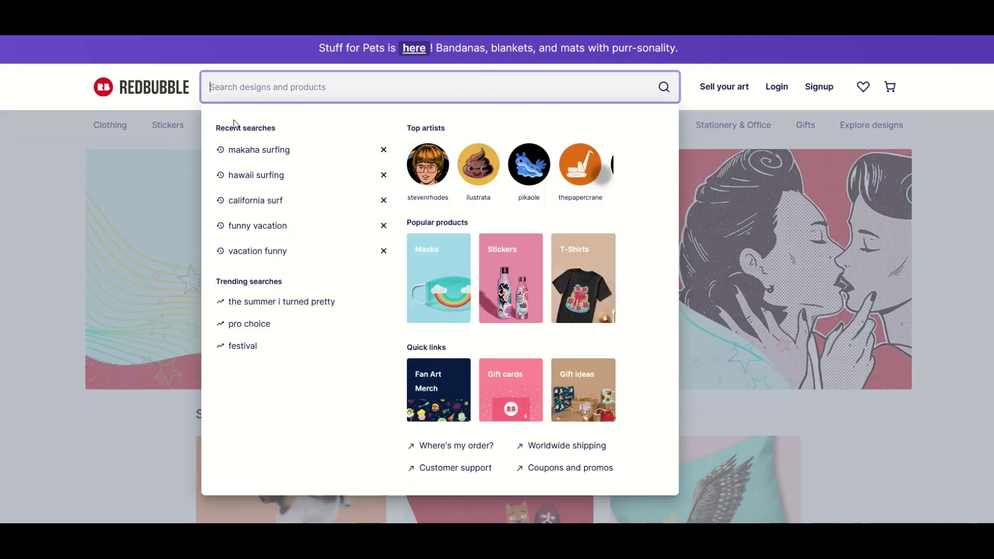
left_click(246, 150)
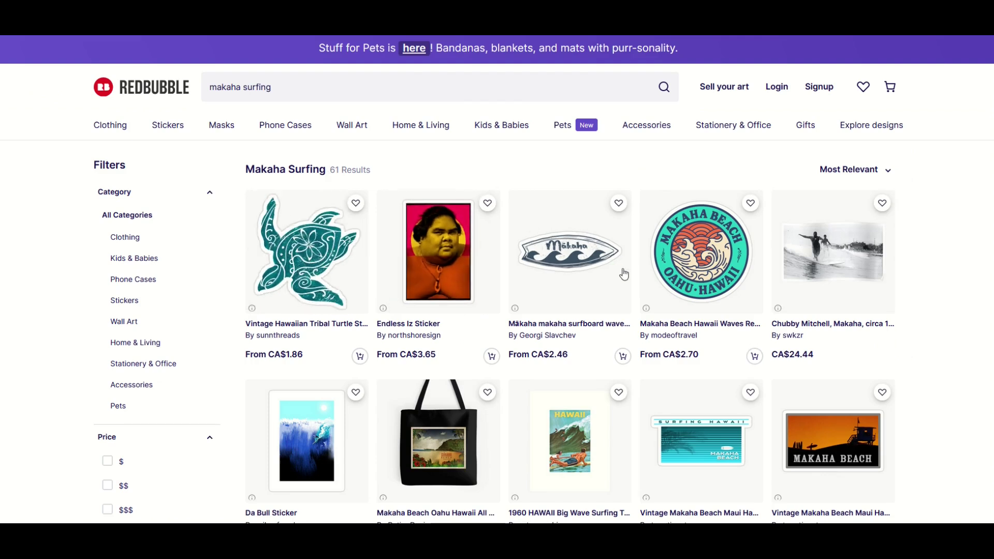
scroll(792, 278, "down", 2)
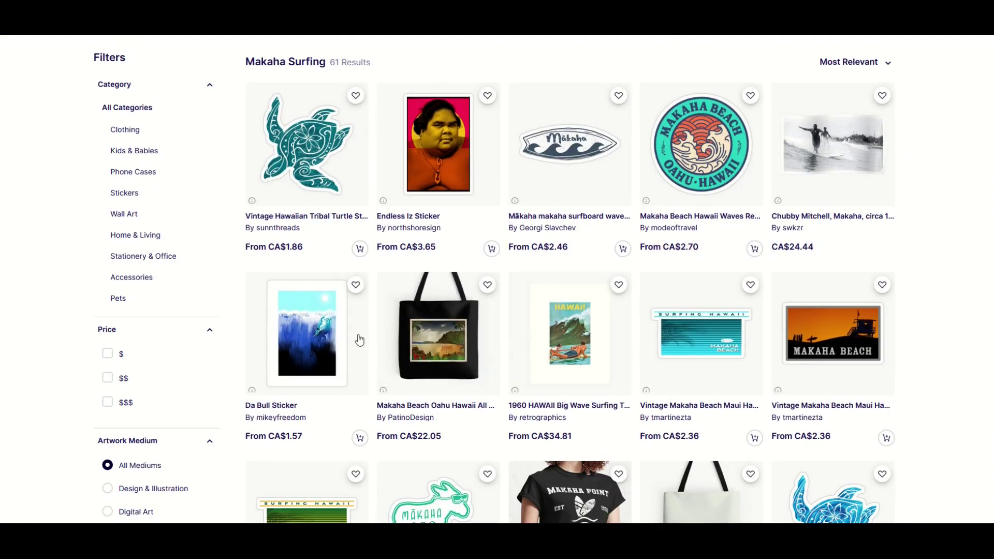
scroll(359, 340, "down", 6)
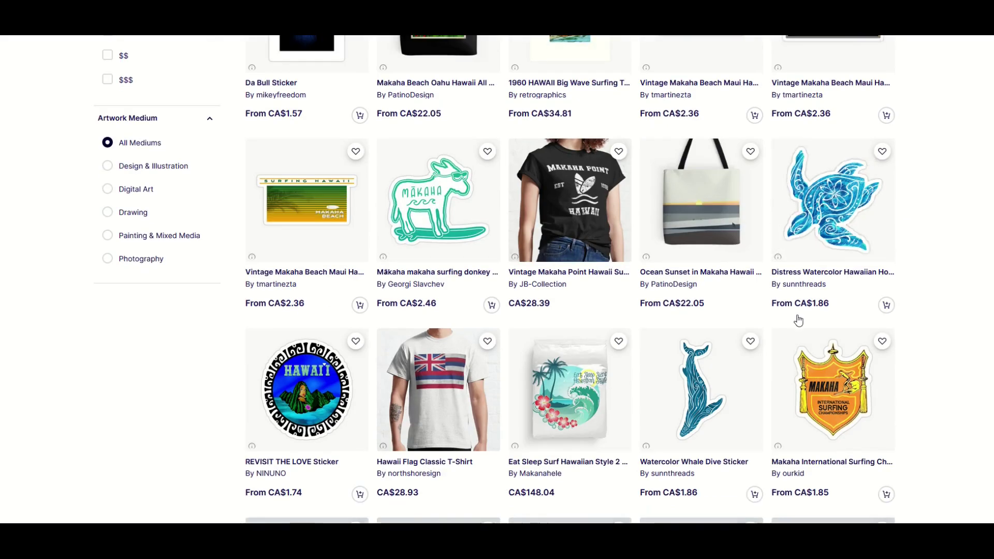
scroll(651, 407, "down", 3)
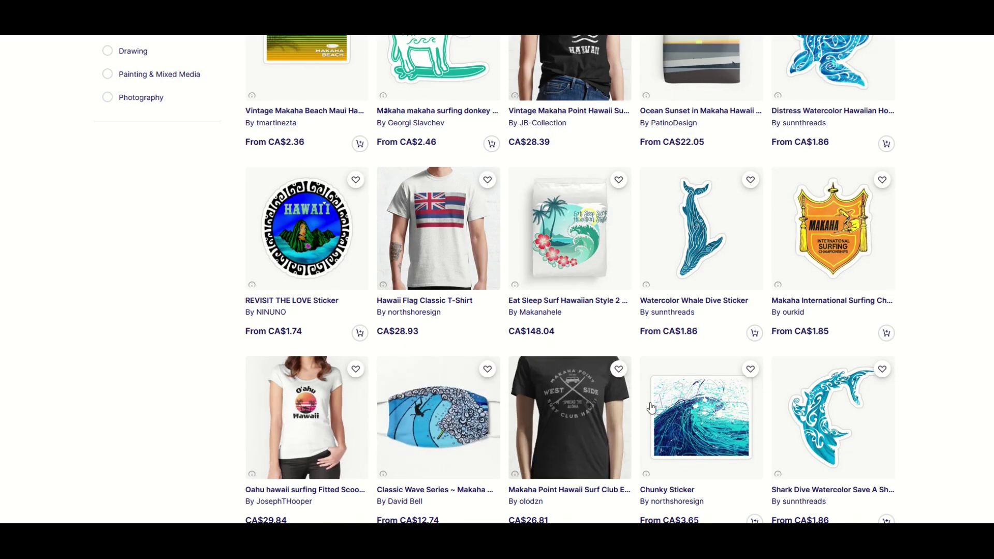
scroll(772, 406, "up", 6)
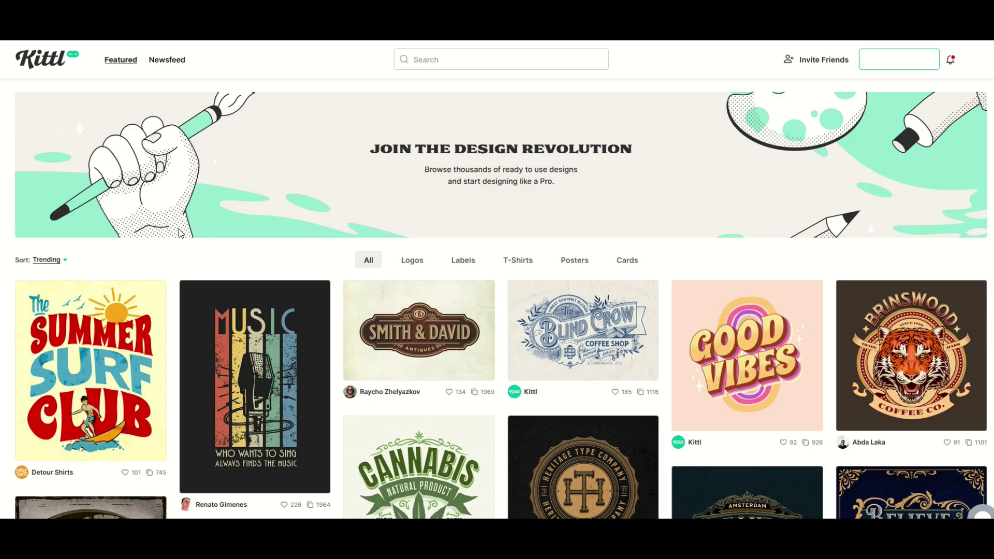
Search the Kittl gallery for 'hawaii' and browse tropical designs like Tropical Sunset and Aloha
scroll(166, 298, "down", 3)
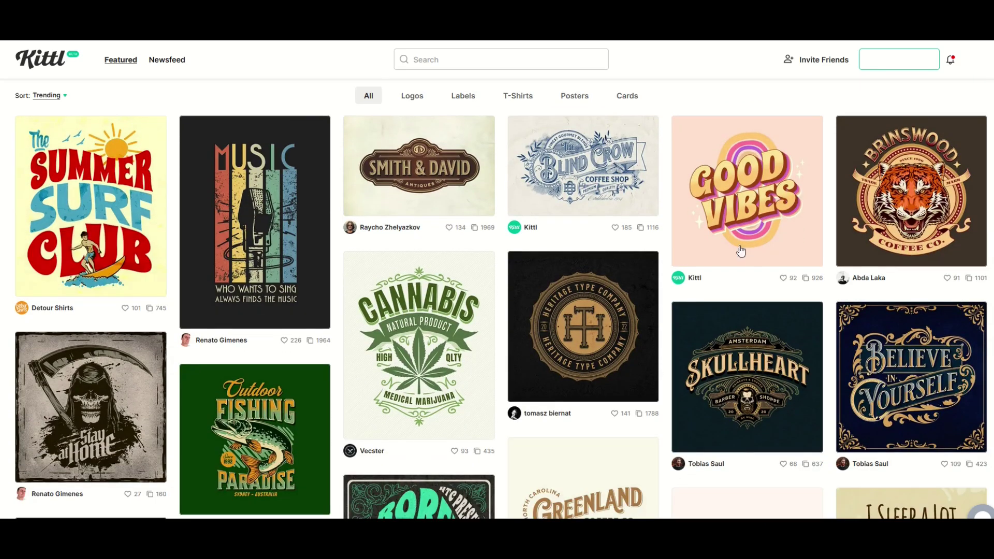
scroll(740, 251, "down", 7)
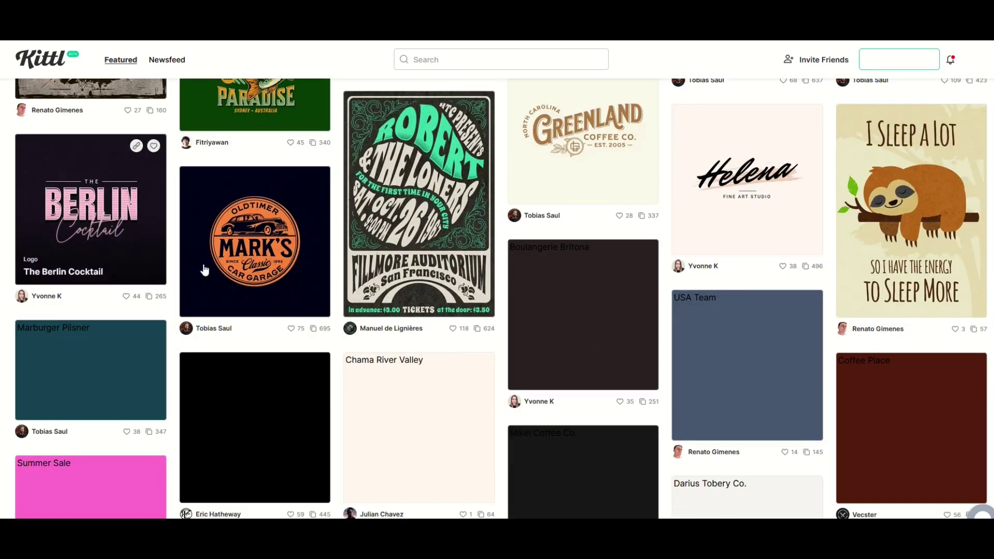
scroll(514, 313, "up", 6)
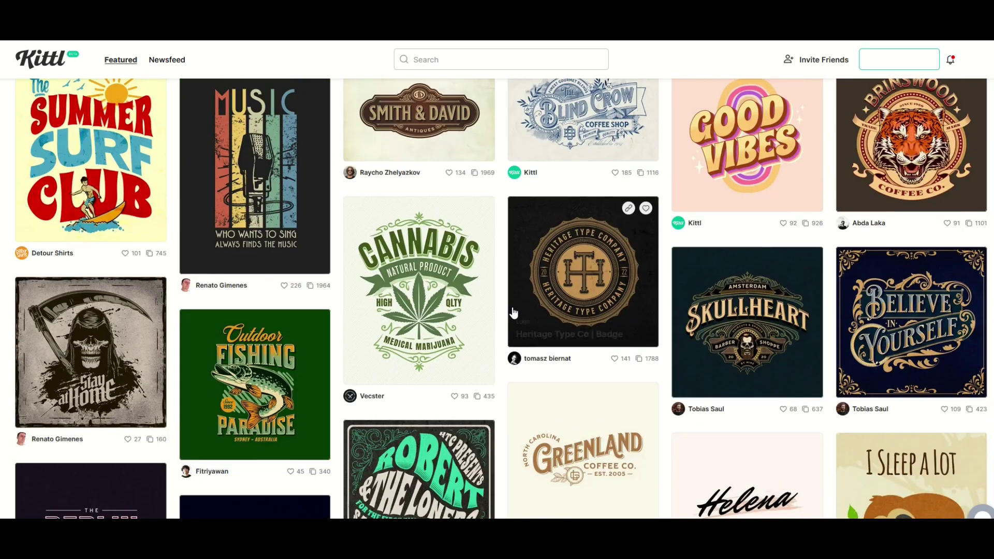
scroll(514, 312, "up", 4)
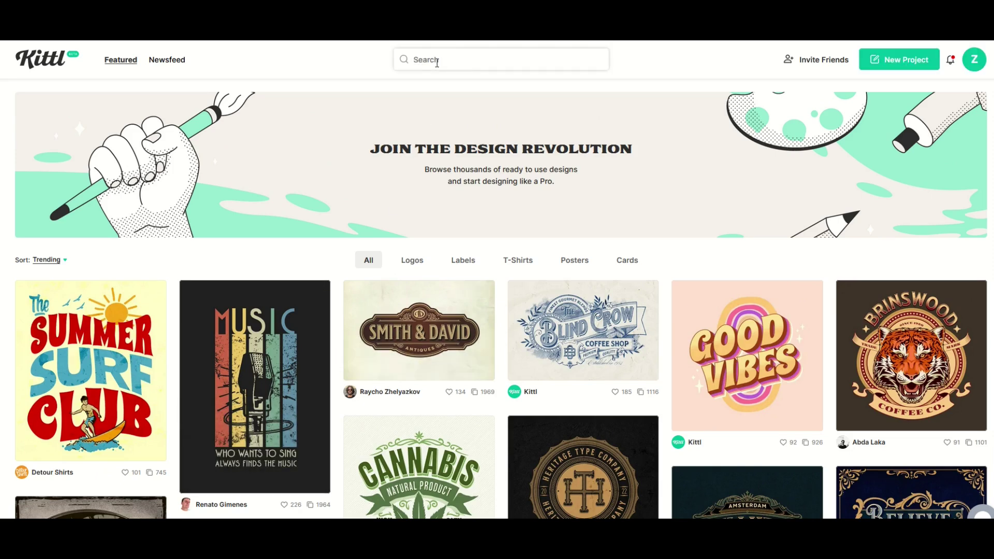
left_click(409, 60)
type("hawa")
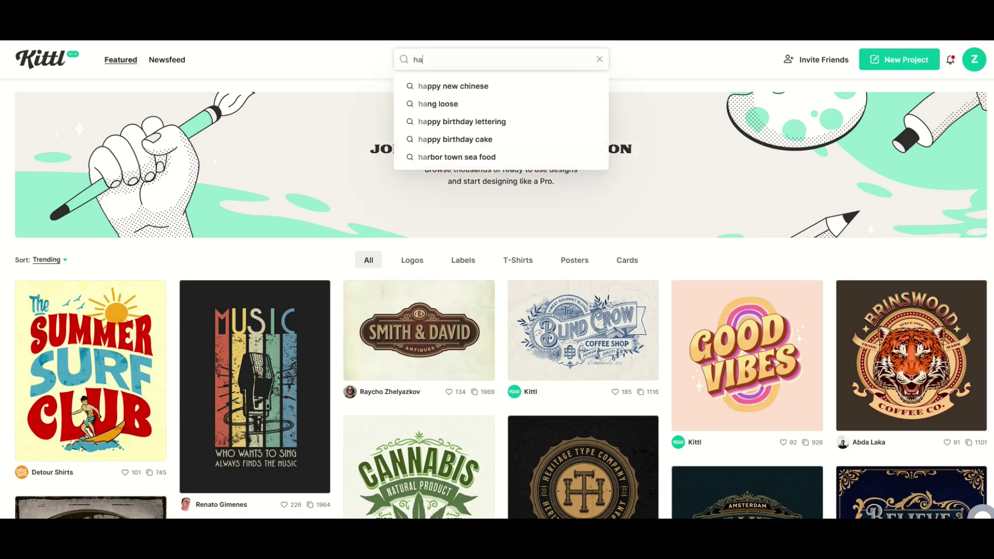
key("Return")
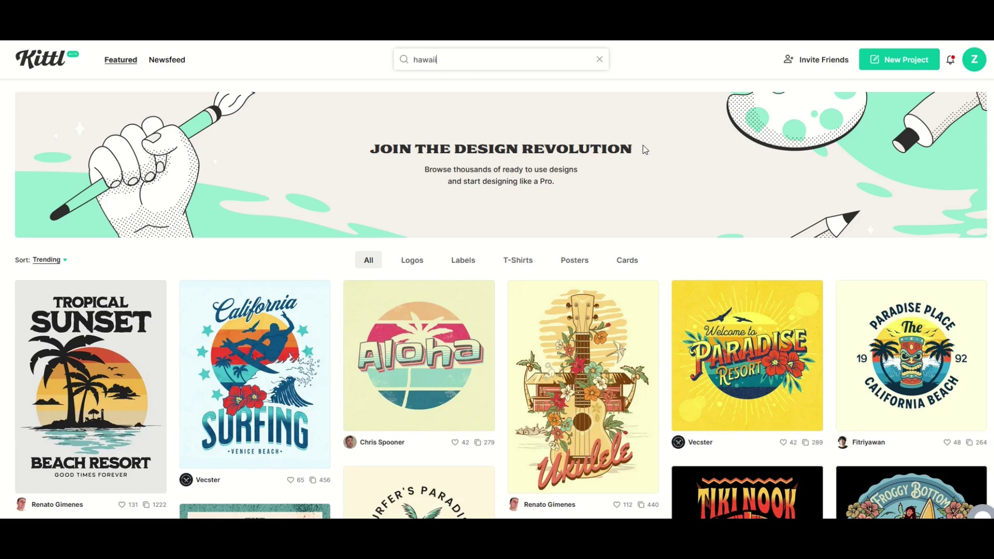
scroll(644, 153, "down", 5)
scroll(585, 207, "up", 3)
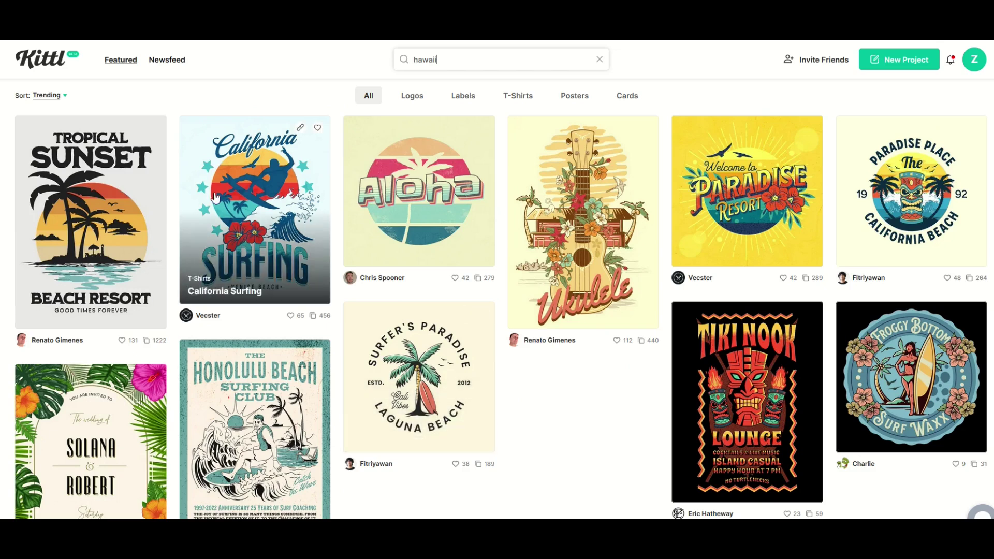
Start a project from the California Surfing template and select its California heading
left_click(237, 223)
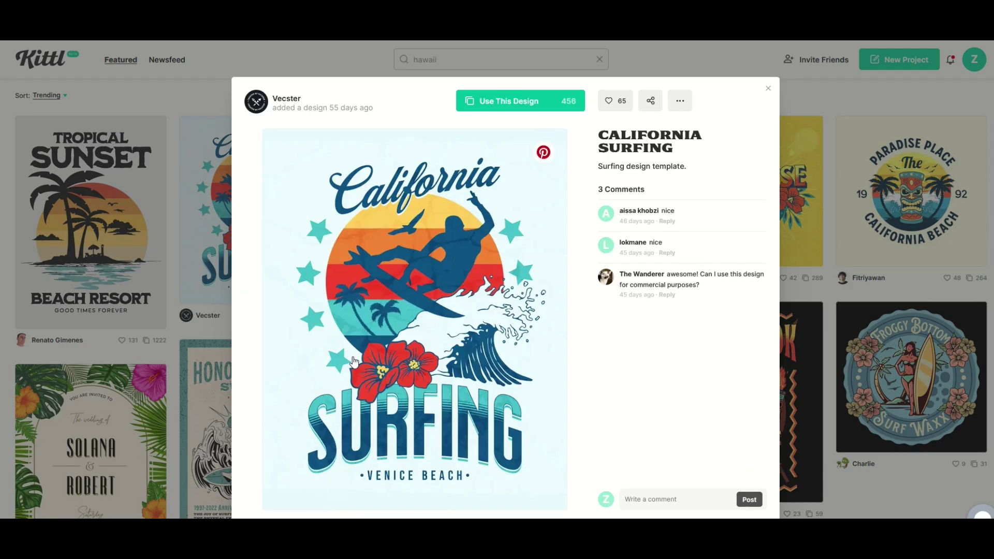
left_click(505, 106)
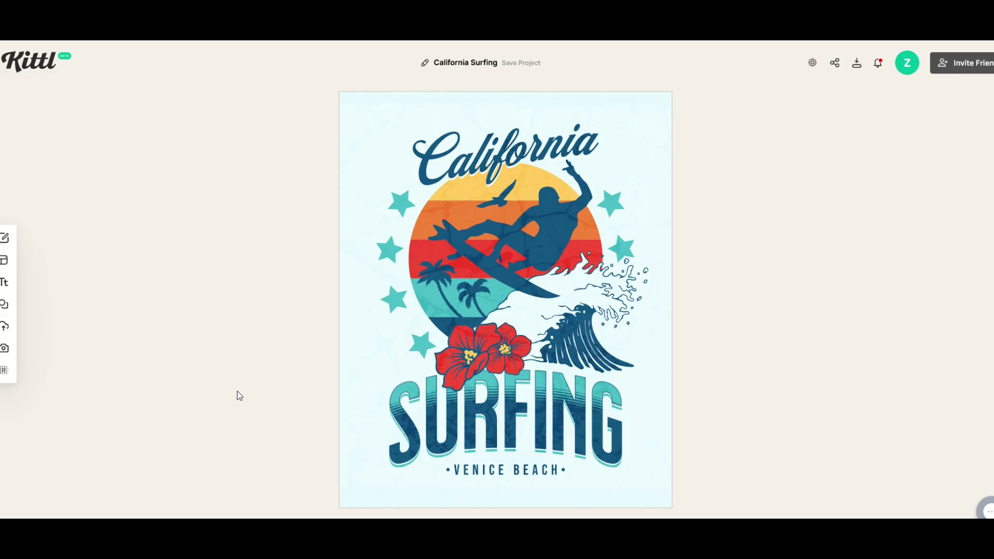
left_click(467, 163)
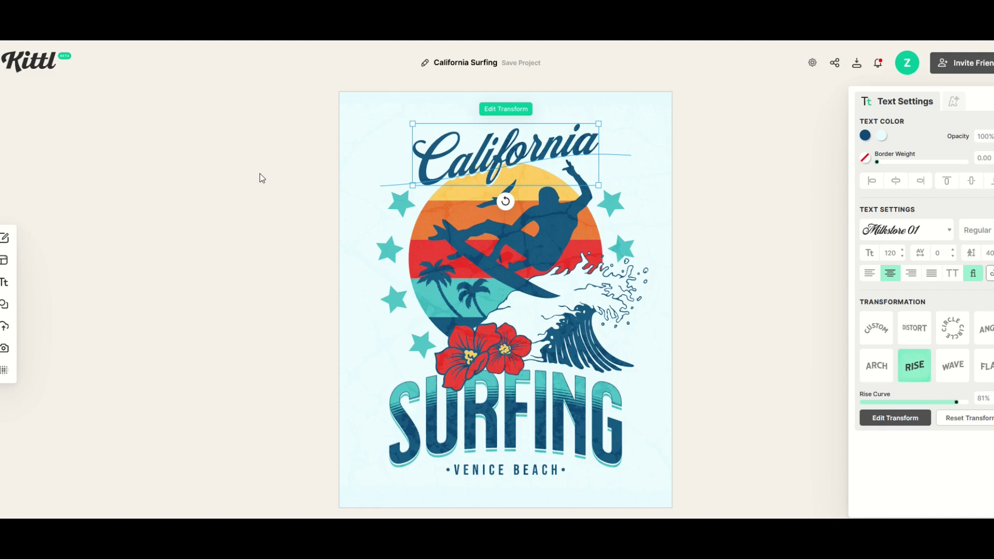
left_click(261, 178)
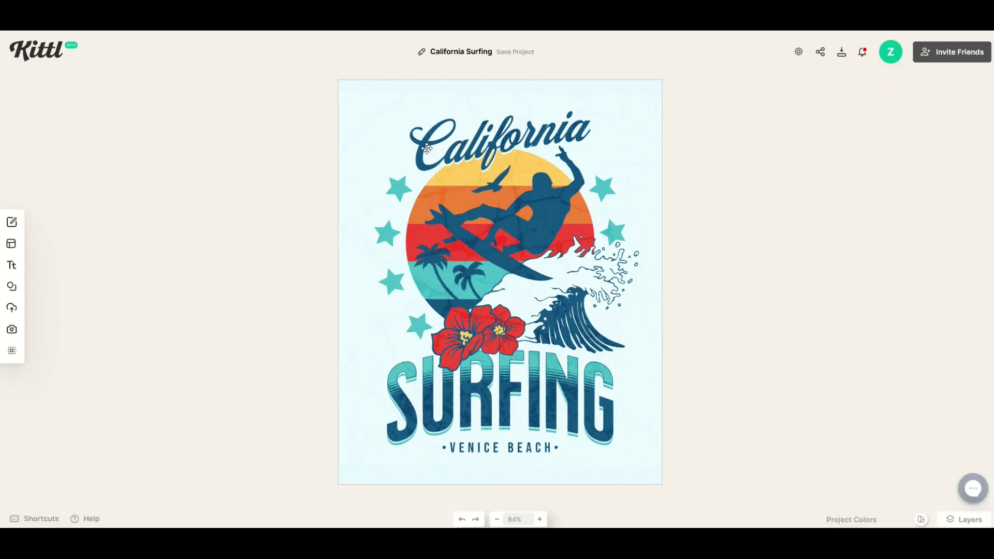
left_click(469, 146)
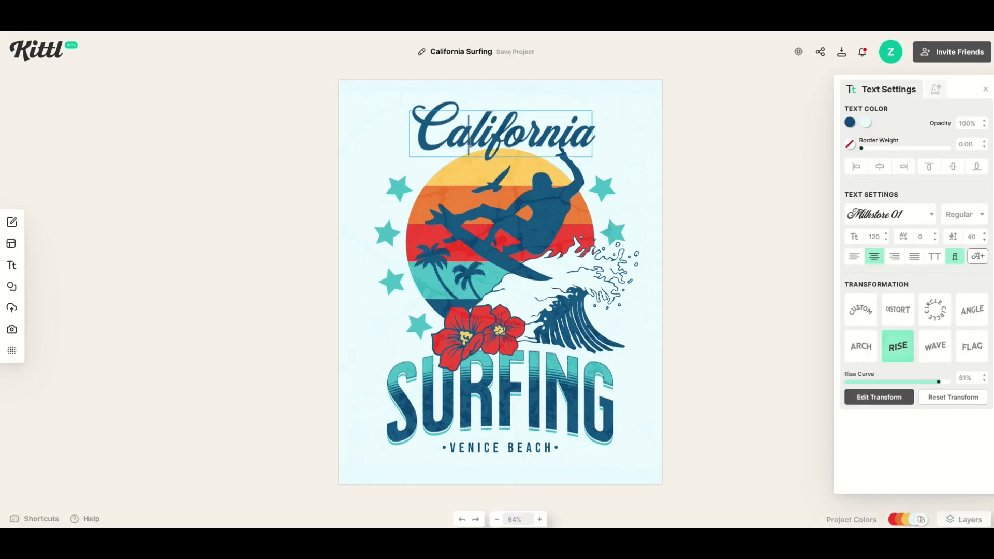
Replace the California heading text with 'Hawaii'
double_click(470, 138)
type("Hawaii")
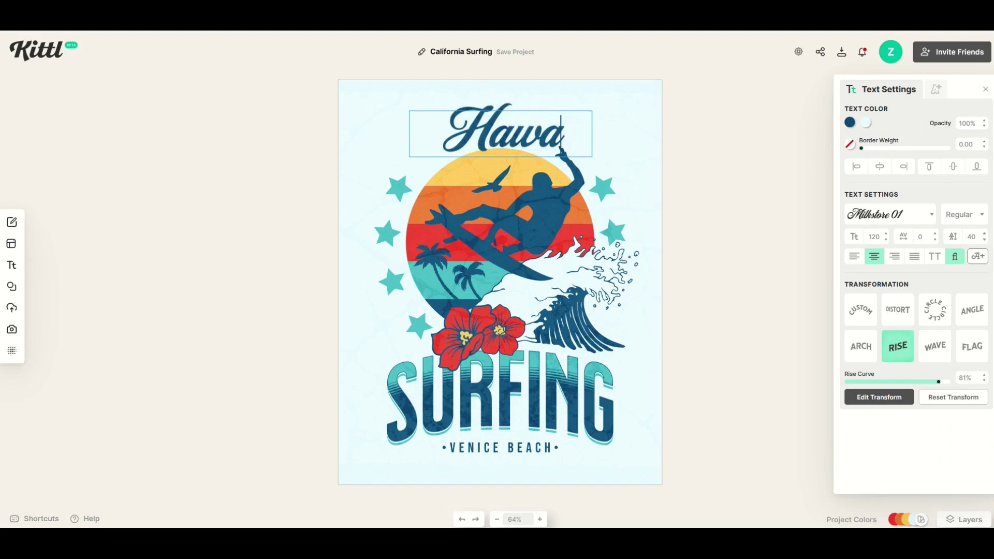
left_click(466, 455)
left_click(470, 449)
Change VENICE to MAKAHA and add a matching bullet in front, giving •MAKAHA BEACH•
double_click(470, 449)
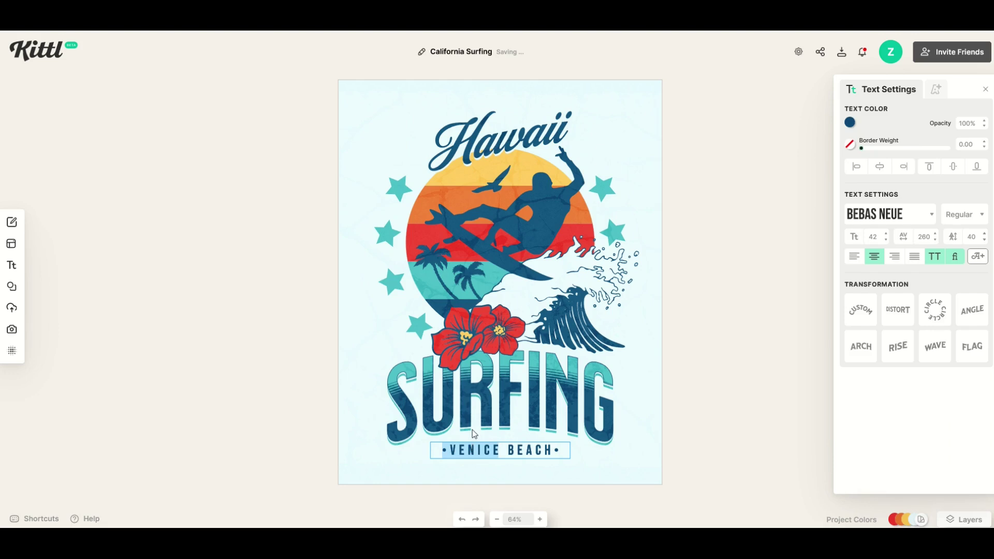
type("MAK")
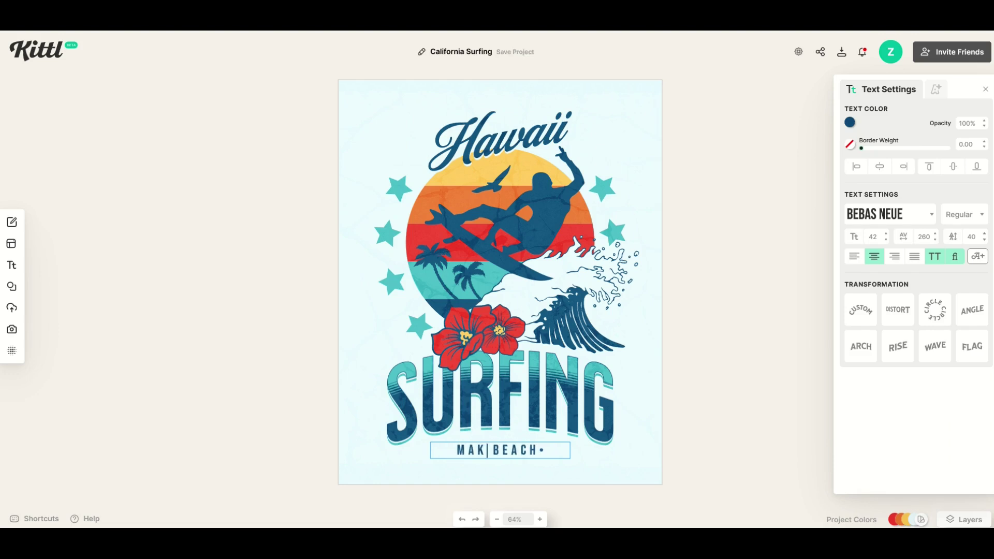
type("AHA")
left_click(453, 481)
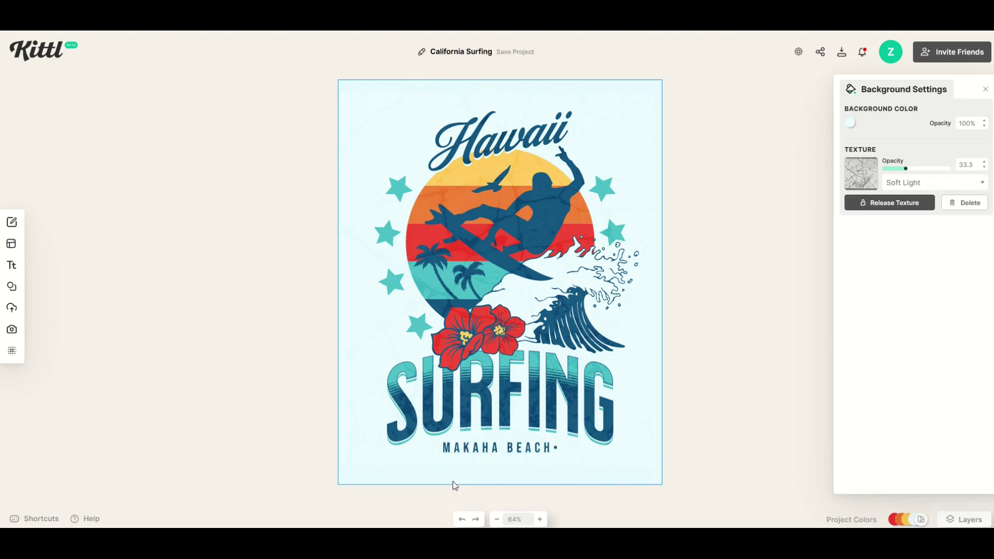
left_click(446, 450)
left_click_drag(551, 448, 564, 446)
key("ctrl+c")
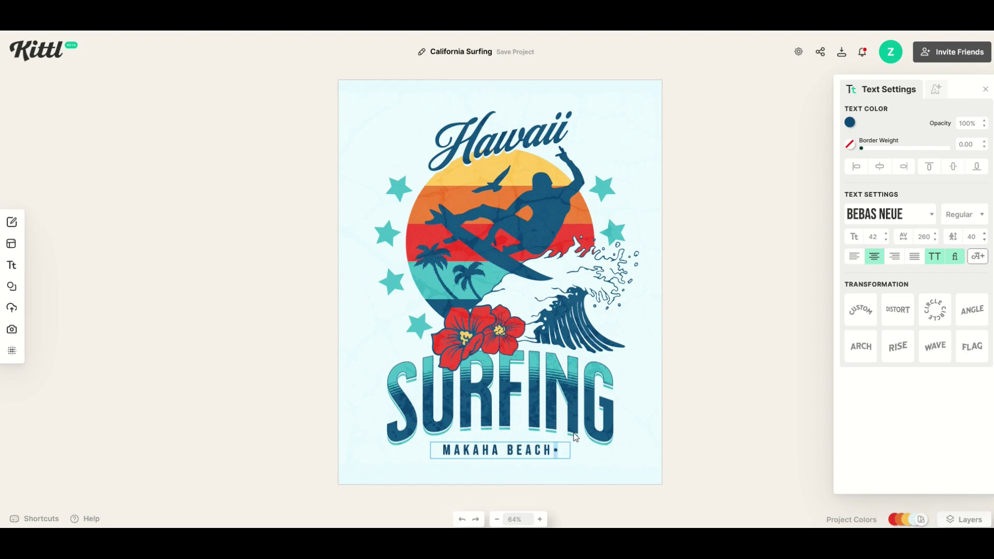
left_click(444, 448)
key("ctrl+v")
key("Escape")
key("Escape")
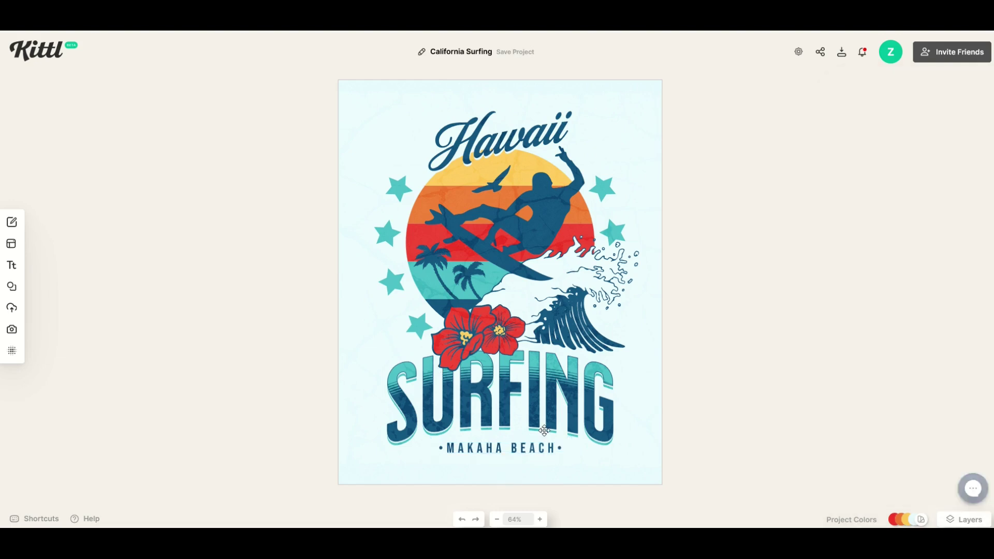
Colour the Hawaii title by trying a vivid pink, then eyedropping the hibiscus red
left_click(496, 147)
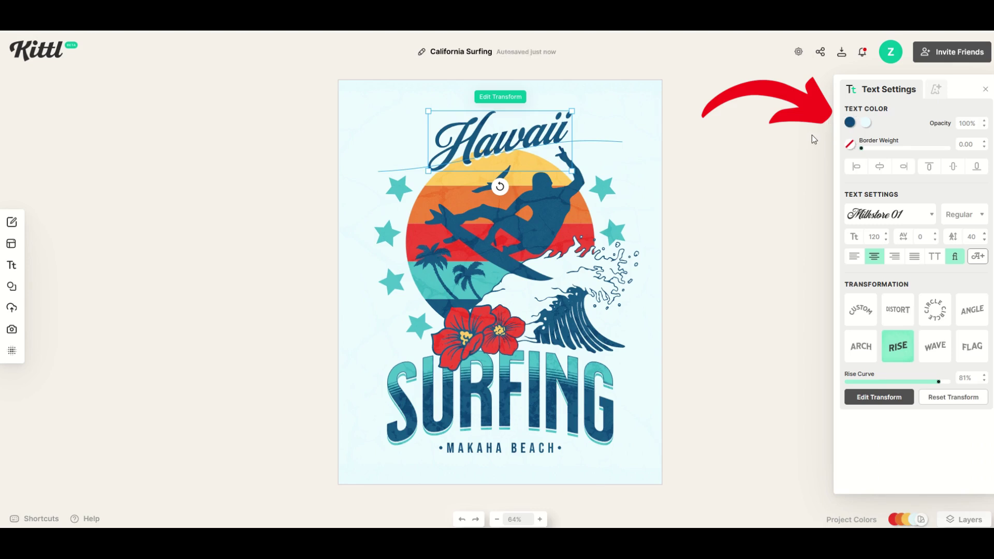
left_click(850, 123)
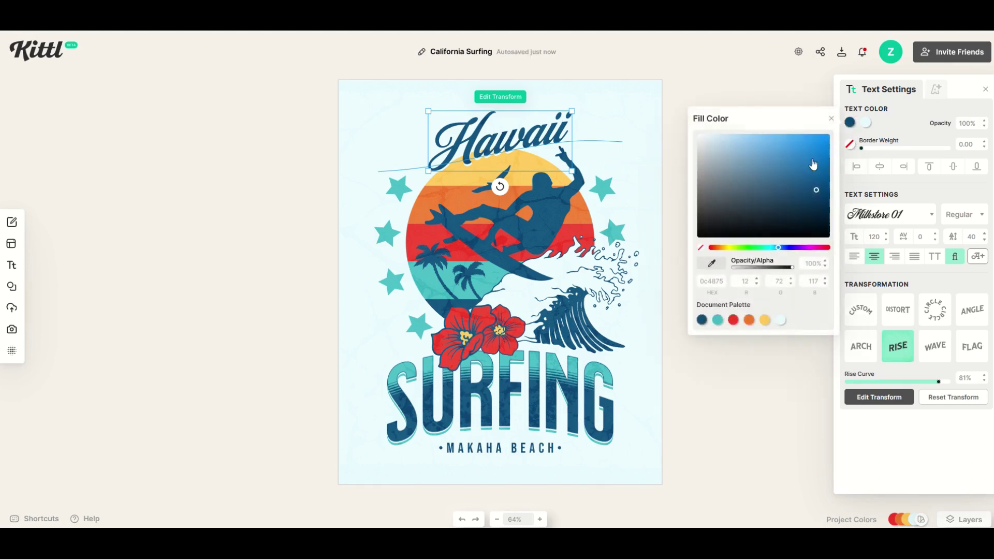
left_click(824, 248)
left_click_drag(817, 232, 844, 134)
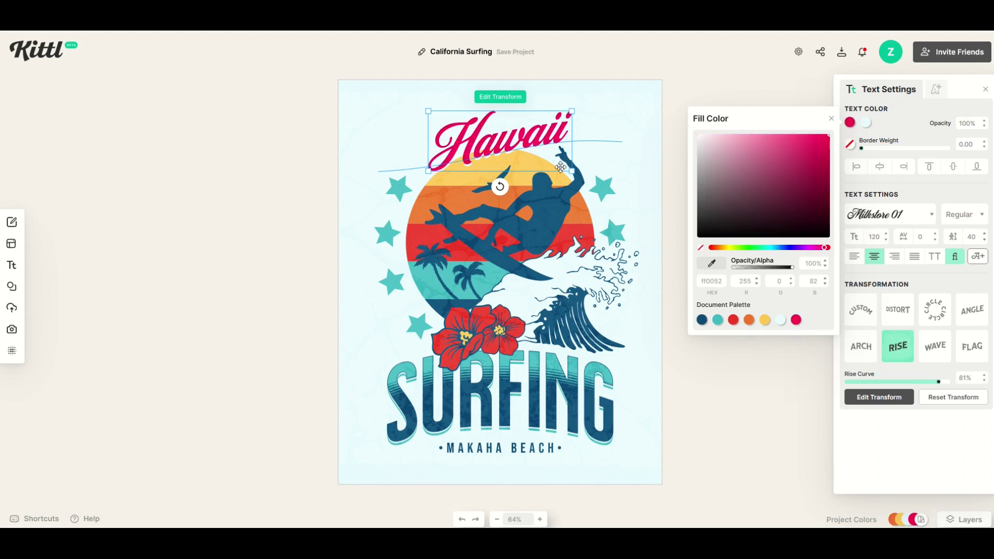
left_click(713, 264)
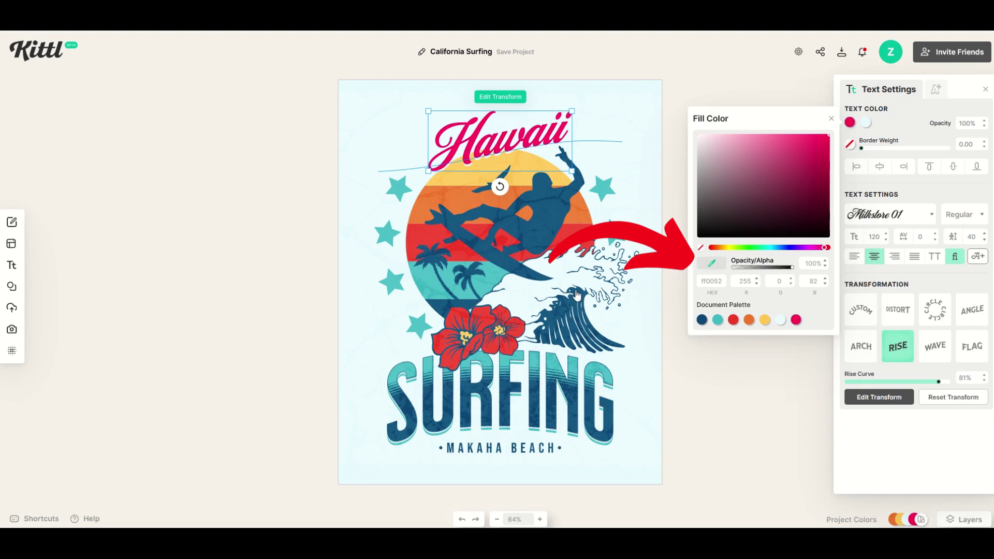
left_click(480, 312)
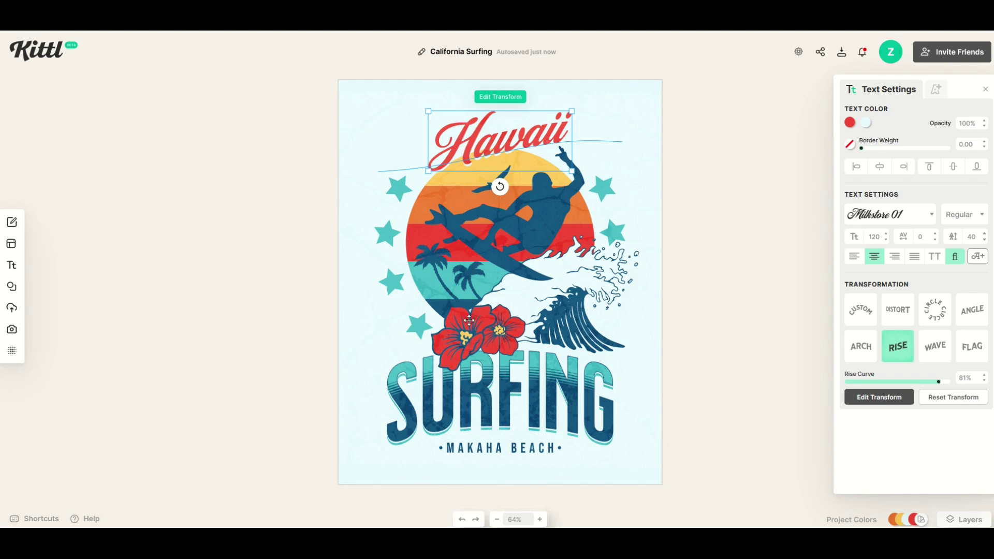
left_click(418, 213)
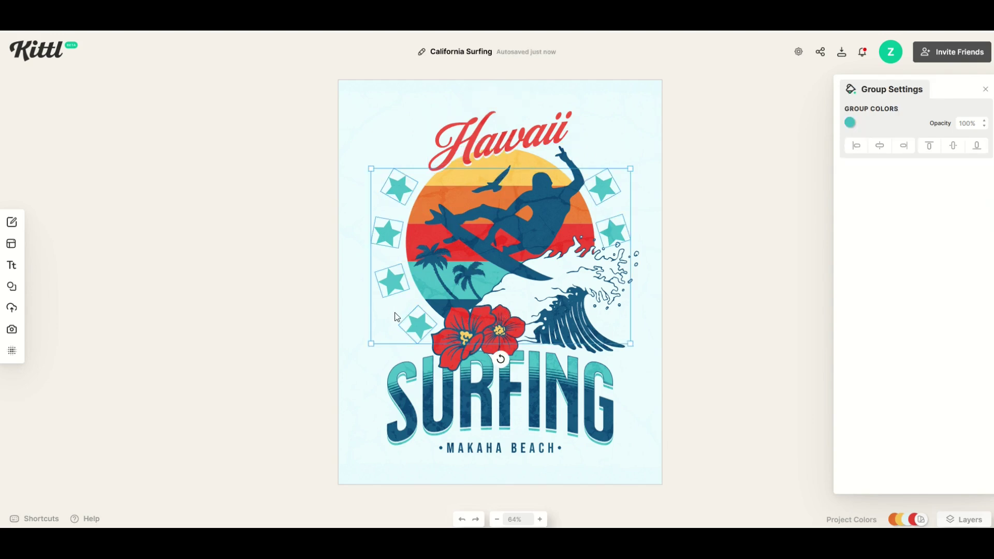
Turn the teal stars golden yellow by sampling the sun's yellow band with the eyedropper
left_click(849, 123)
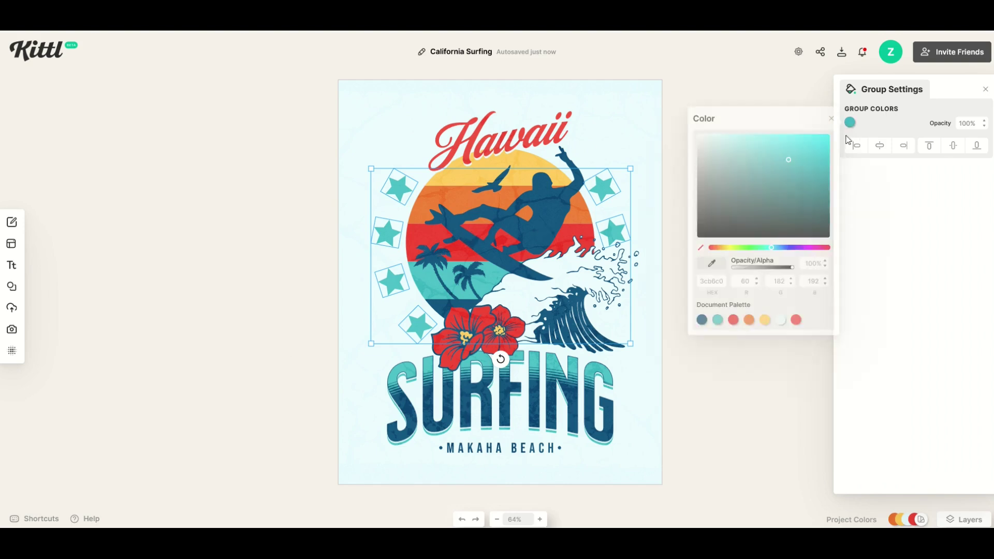
left_click(730, 248)
left_click_drag(733, 199, 814, 163)
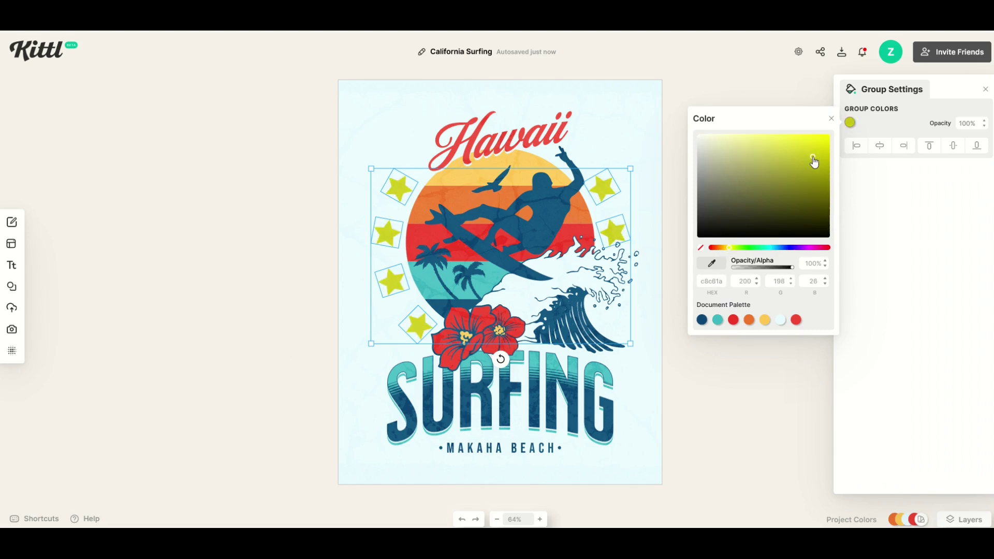
left_click(711, 263)
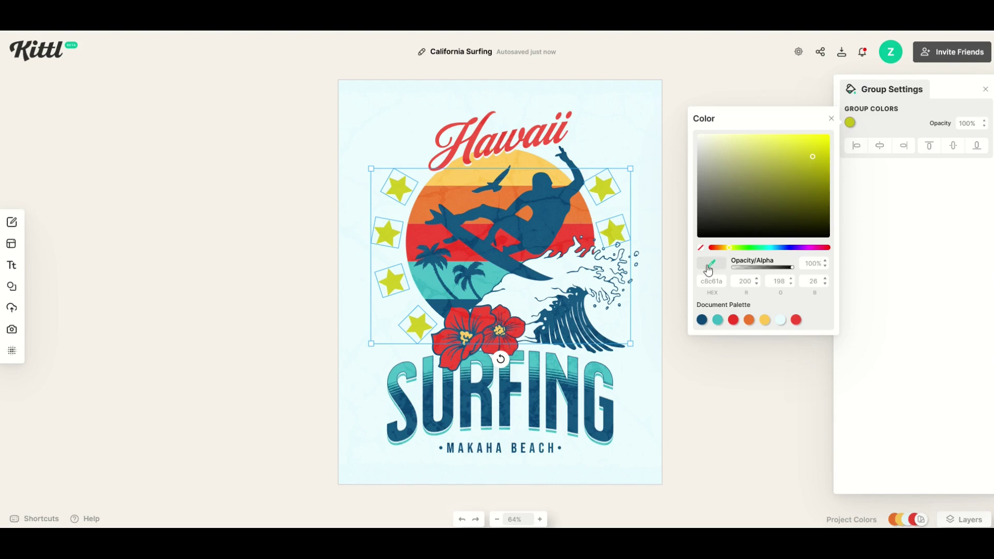
left_click(525, 165)
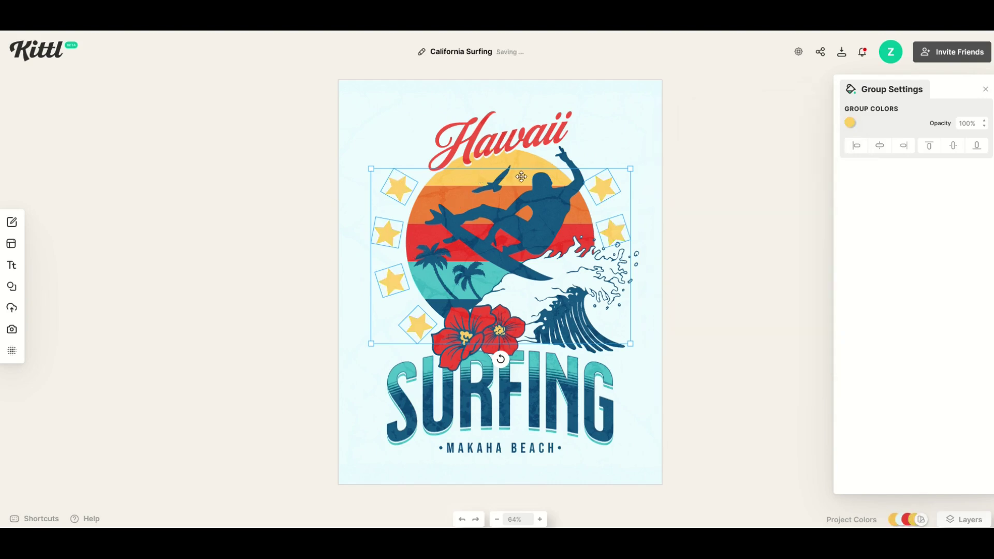
left_click(312, 418)
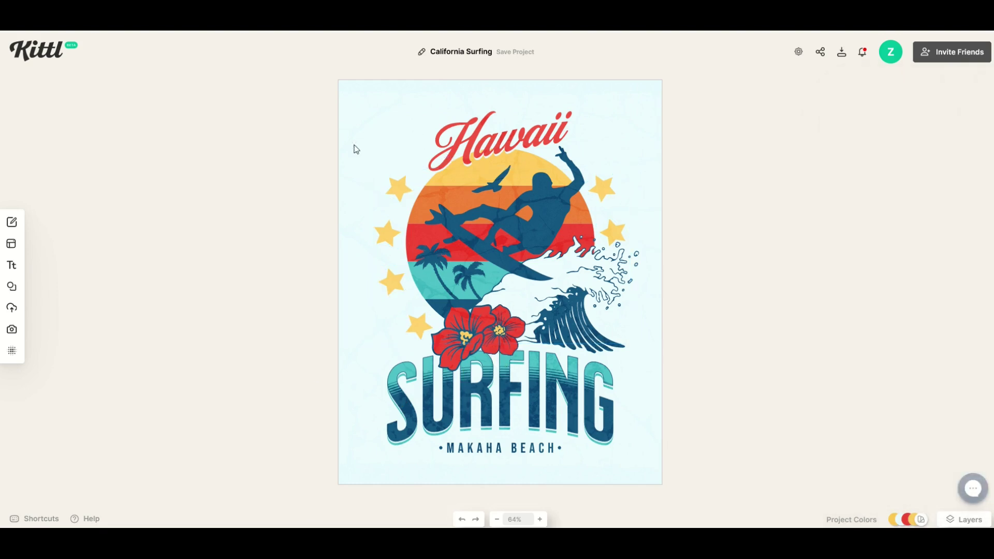
Select the canvas background and lower its Background Color opacity to 0%
left_click(377, 100)
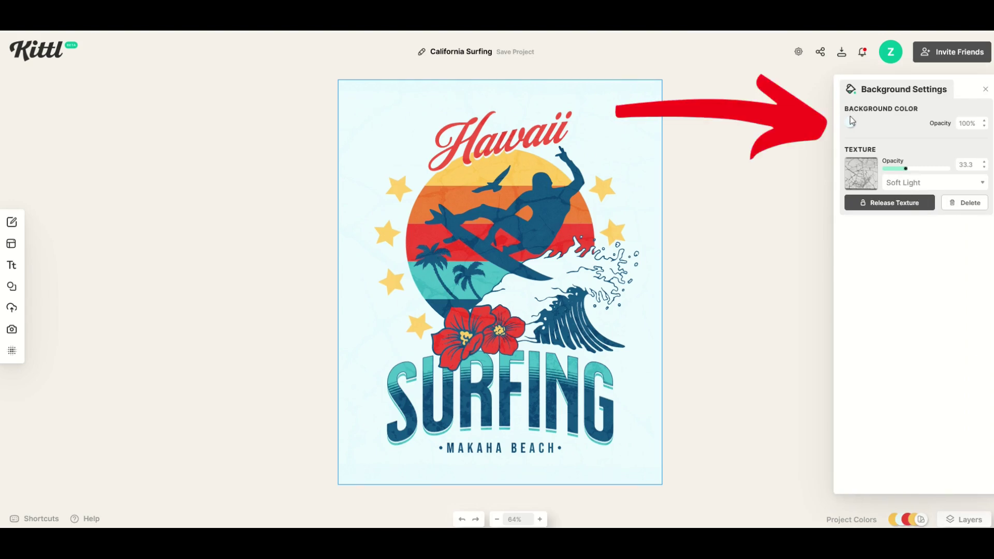
left_click(985, 127)
left_click(985, 127)
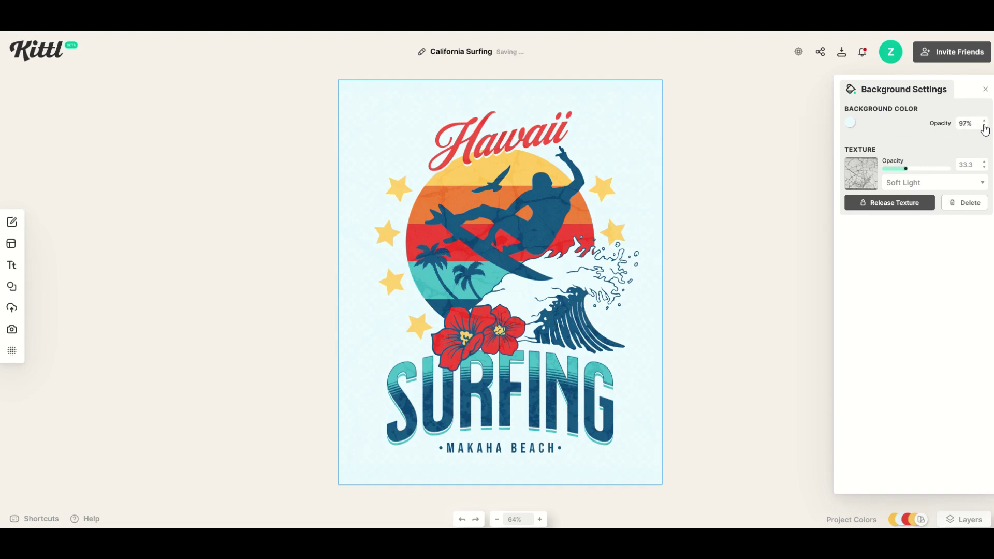
left_click(984, 126)
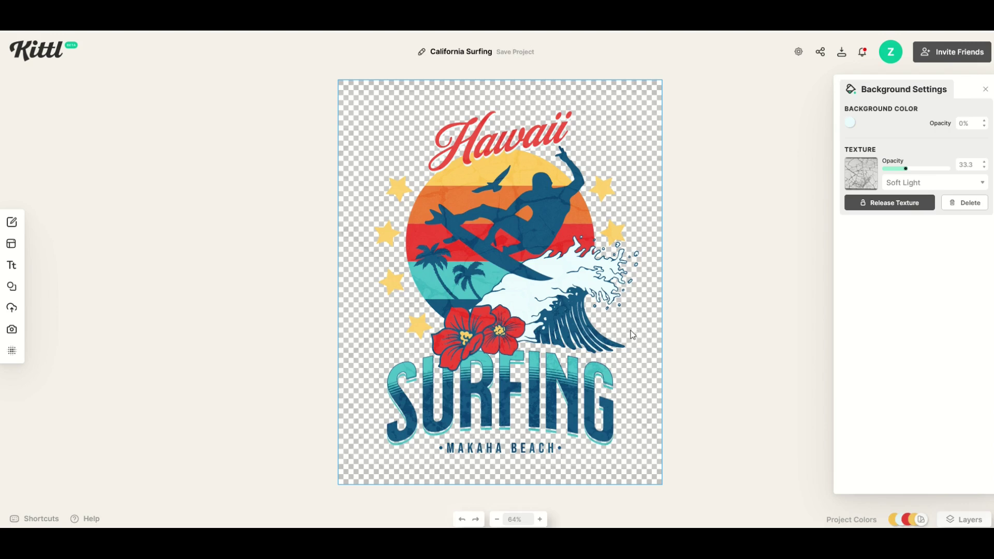
left_click(312, 245)
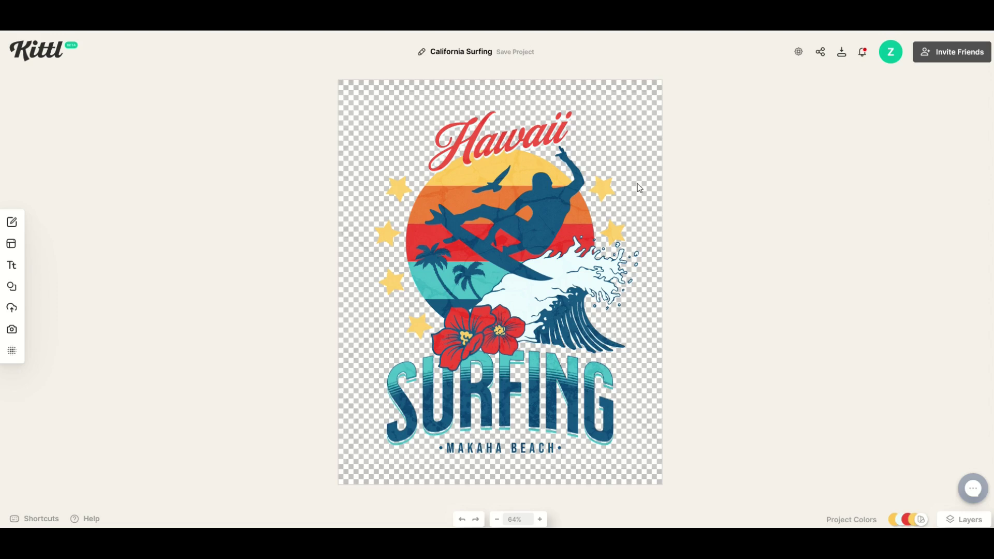
In the Download panel set 300 DPI, pixel units, and width 8000 to clamp to the maximum
left_click(842, 56)
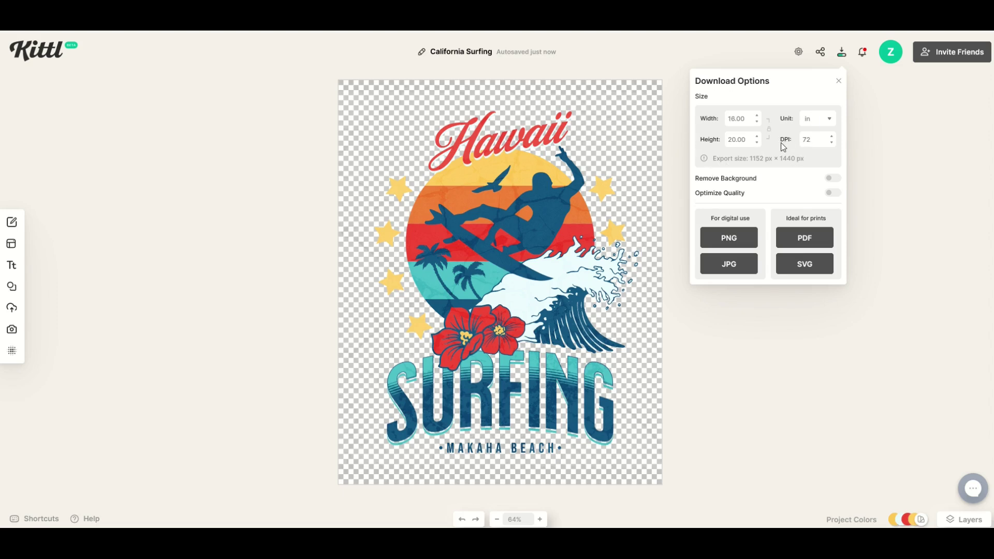
type("300")
left_click(750, 119)
type("8000")
key("Return")
Switch the export unit to inches and back to pixels, keeping 4915 × 6144 px
left_click(827, 126)
left_click(825, 127)
left_click(825, 127)
left_click(809, 136)
left_click(825, 127)
left_click(810, 147)
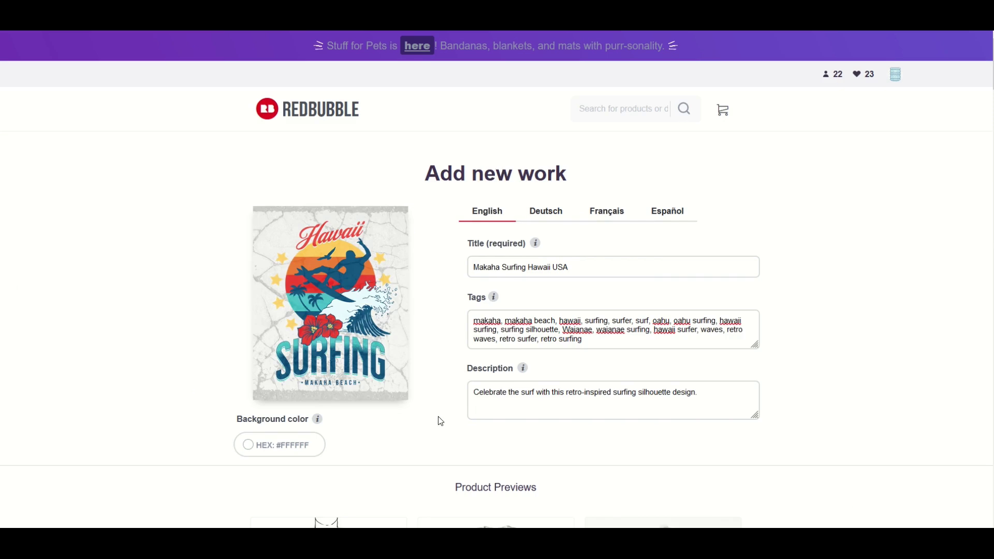
Open the Large Print Clothing preview to see the design on a premium t-shirt at 59%
scroll(438, 421, "down", 6)
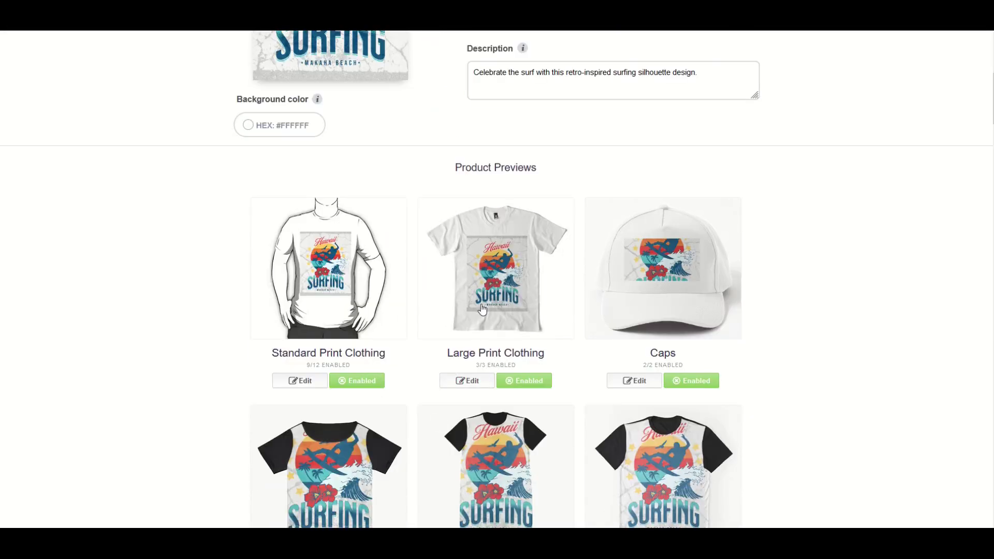
left_click(482, 309)
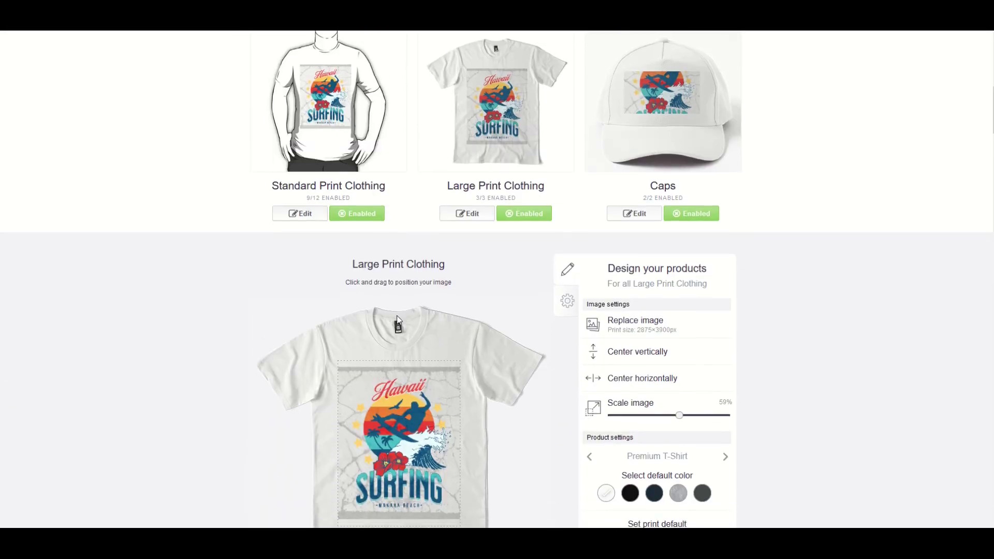
scroll(394, 336, "down", 2)
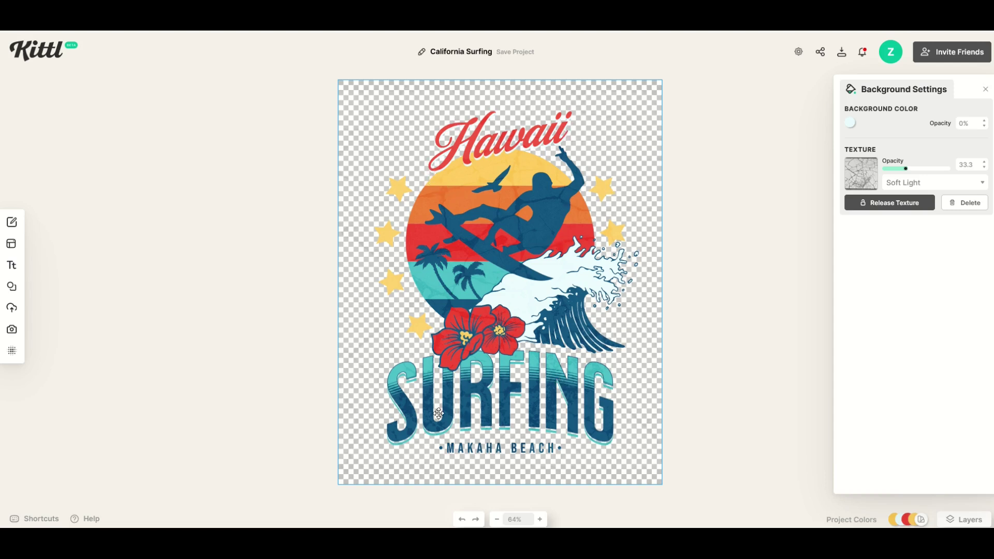
Set the Hawaii Surfing background to grey and bring its opacity back to 0%
left_click(848, 123)
left_click(709, 177)
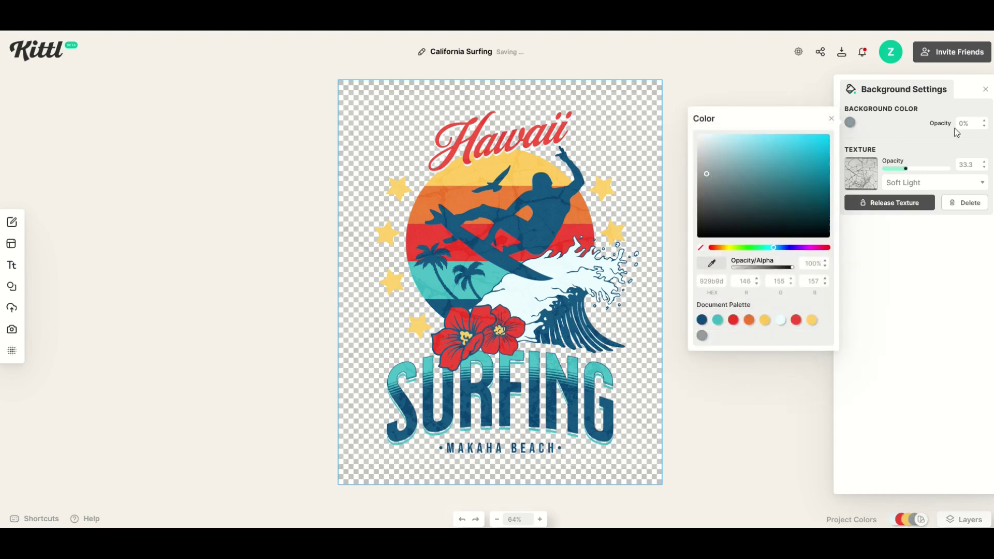
left_click(984, 122)
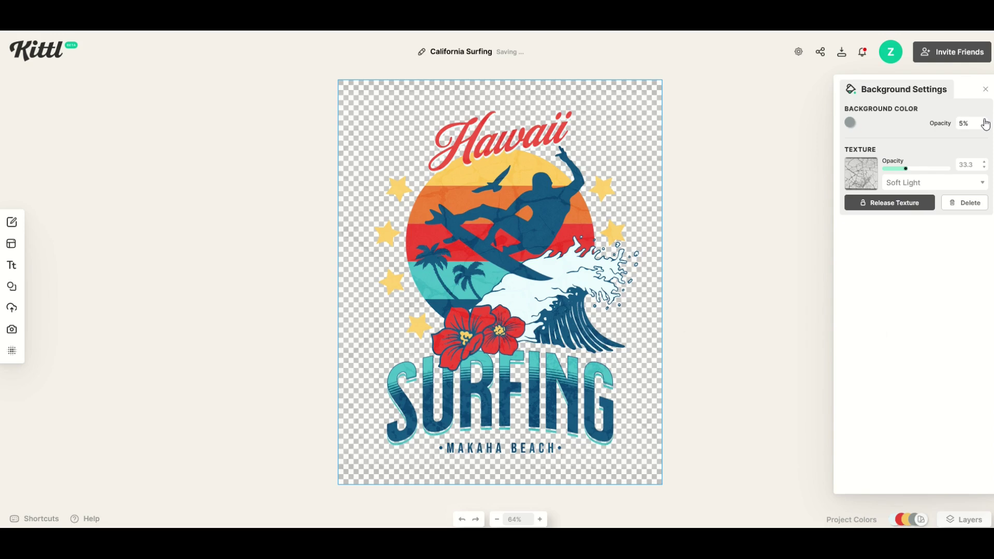
left_click(985, 123)
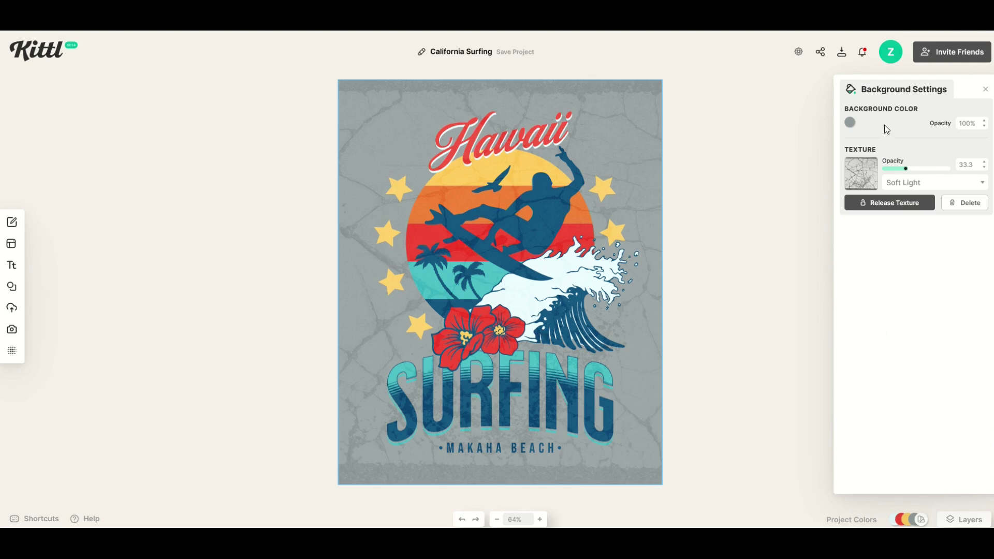
left_click(983, 130)
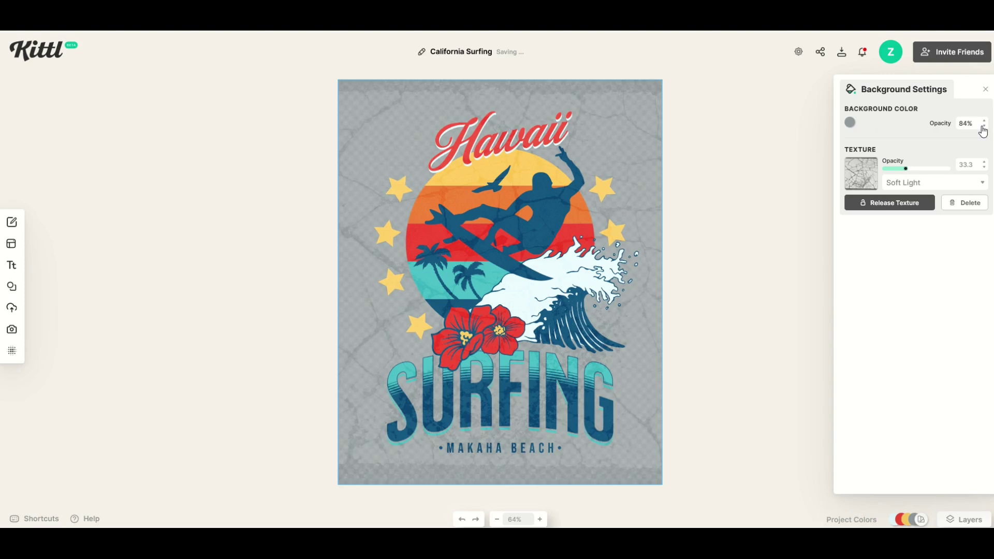
left_click(983, 129)
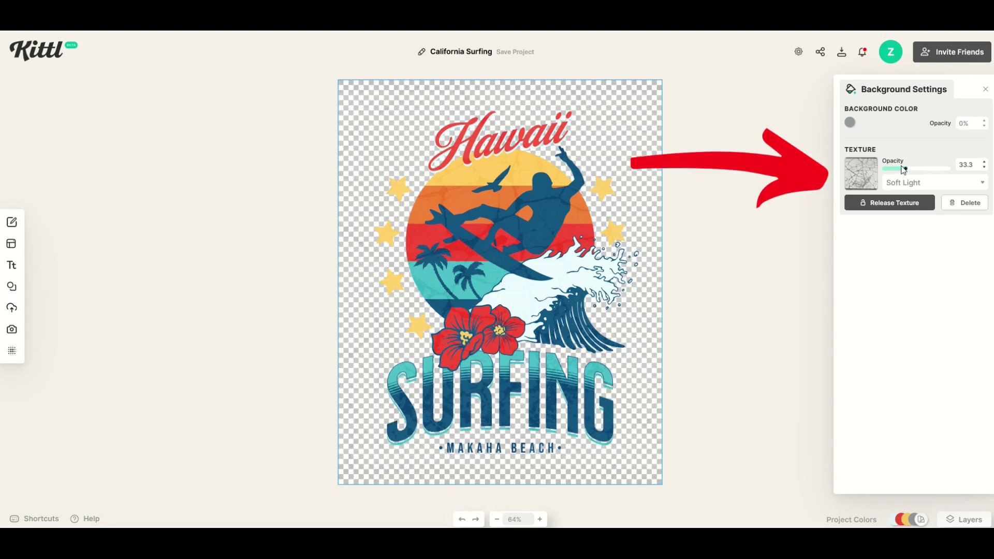
Undo the texture fade, delete the background texture and bring up the download options
left_click_drag(903, 169, 875, 178)
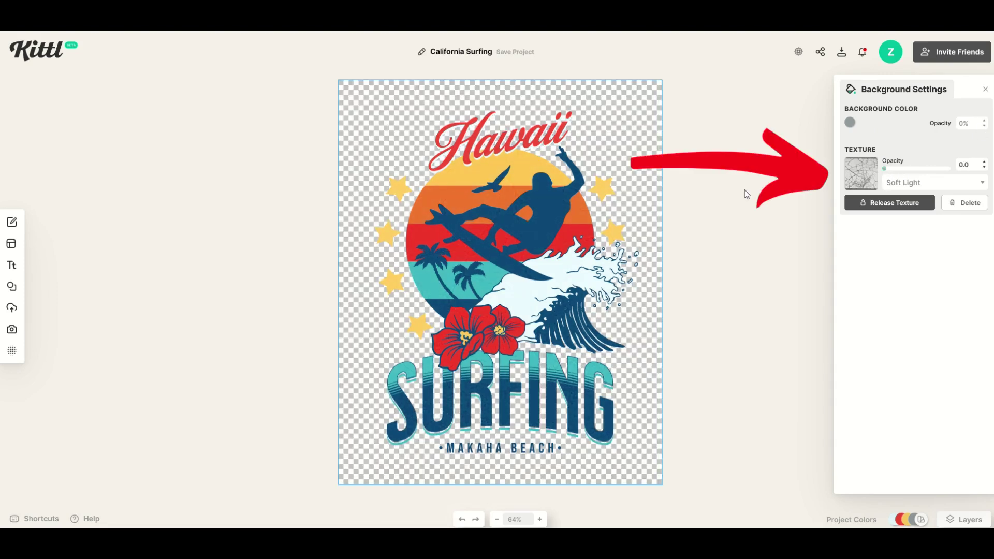
key("ctrl+z")
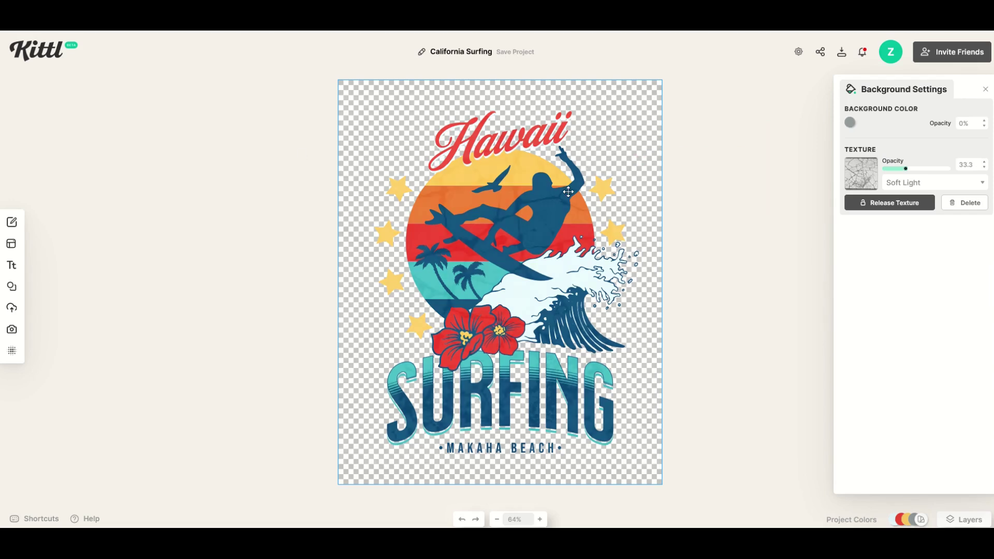
left_click(955, 207)
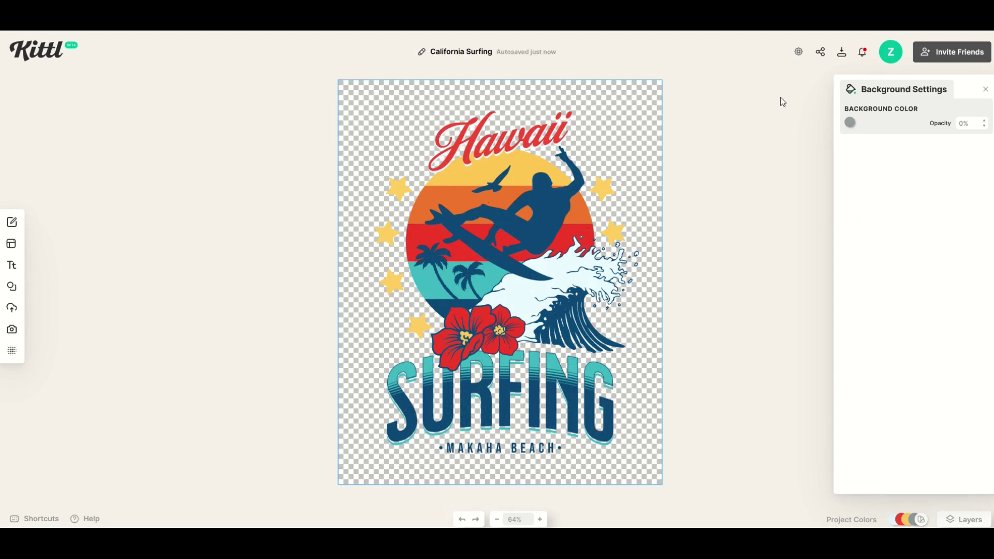
left_click(841, 54)
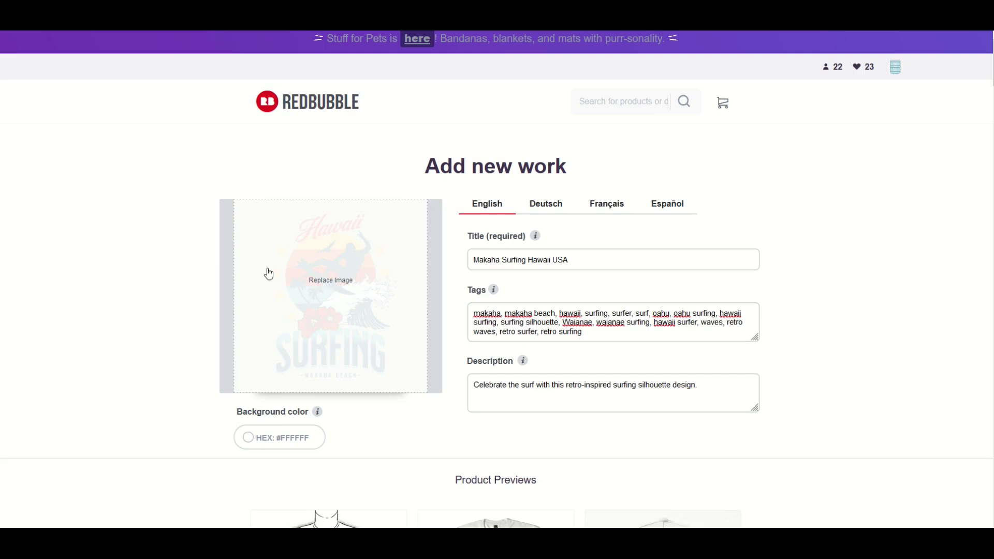
Open the Large Print Clothing editor and scale the design up to 68%
scroll(187, 389, "down", 6)
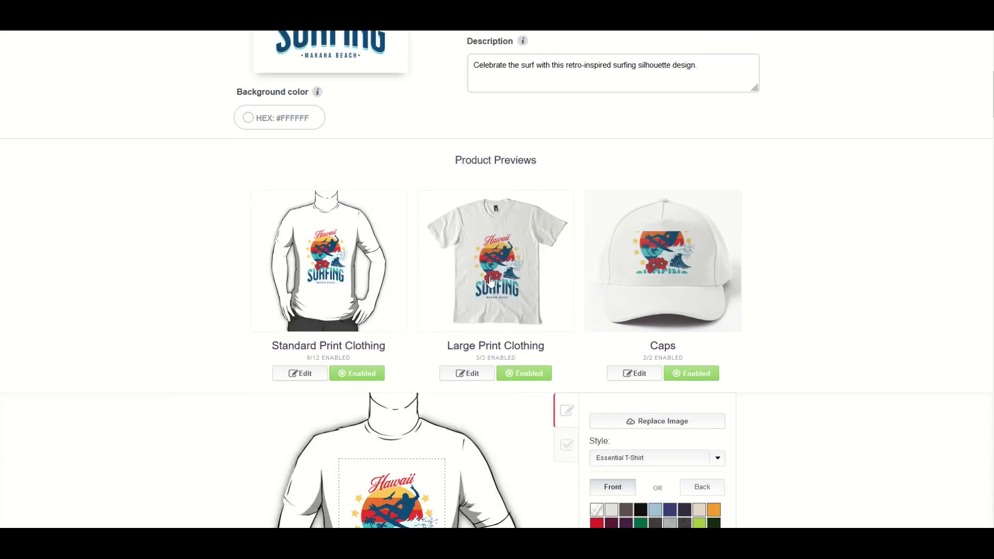
left_click(457, 288)
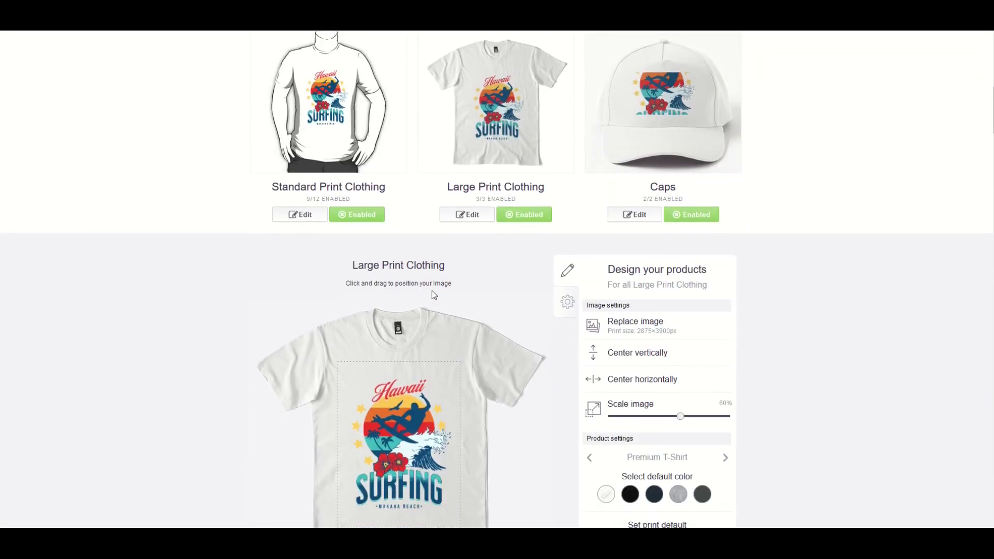
scroll(471, 295, "down", 1)
mouse_move(682, 309)
left_mouse_down()
mouse_move(721, 309)
mouse_move(690, 315)
left_mouse_up()
Preview black, navy, light grey, charcoal and white, then make grey the default shirt colour
left_click(630, 387)
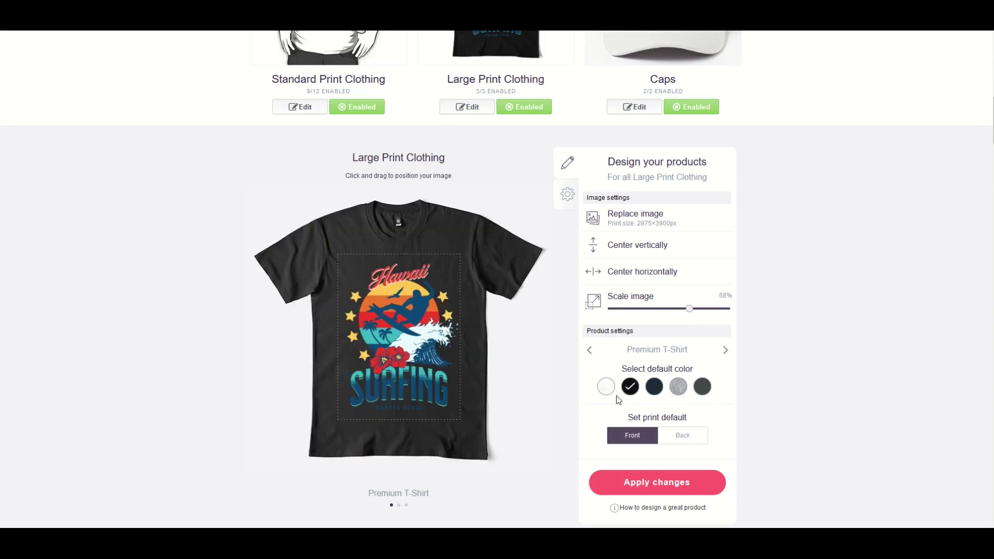
left_click(649, 391)
left_click(672, 393)
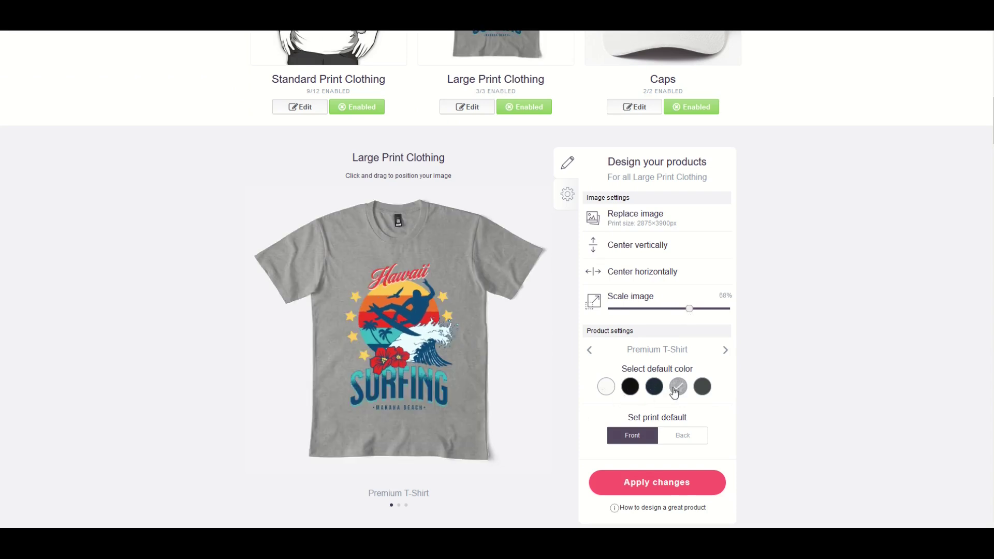
left_click(700, 391)
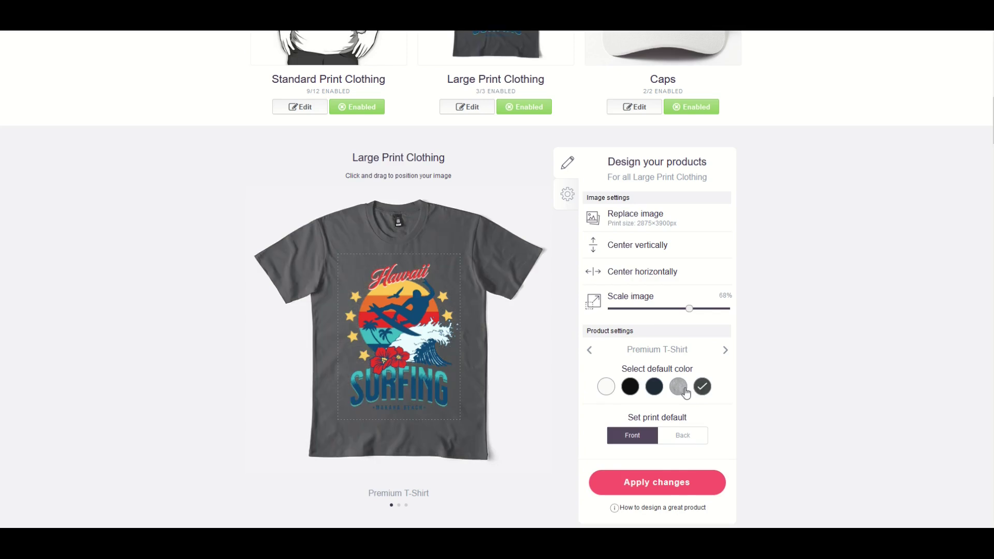
left_click(608, 391)
left_click(630, 388)
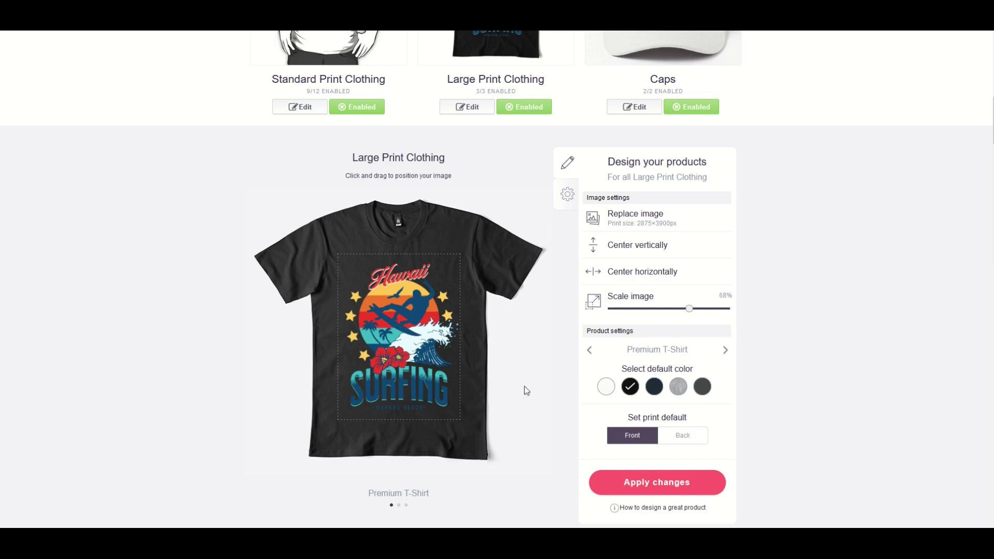
left_click(679, 389)
Enable Graphic T-Shirt Dresses for sale
scroll(524, 424, "down", 3)
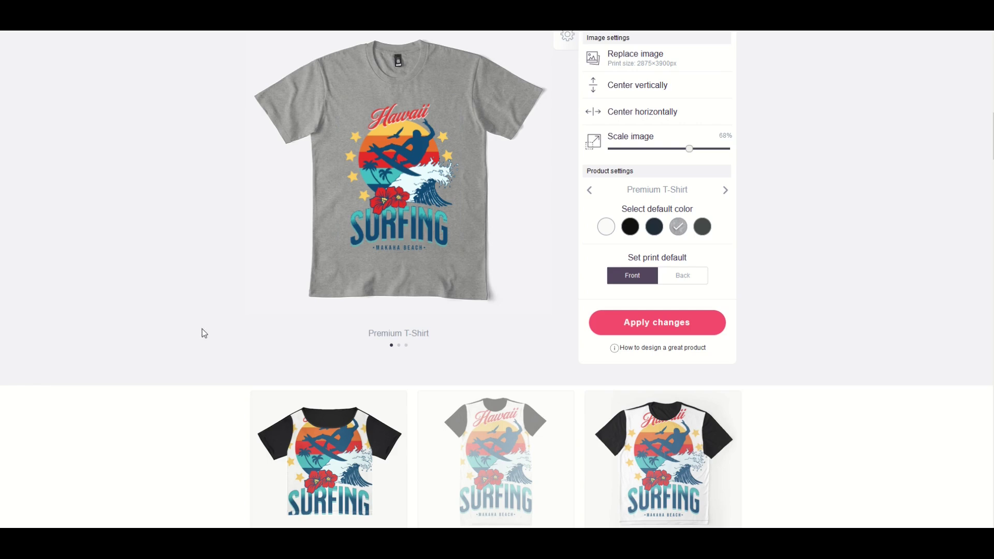
scroll(202, 333, "down", 5)
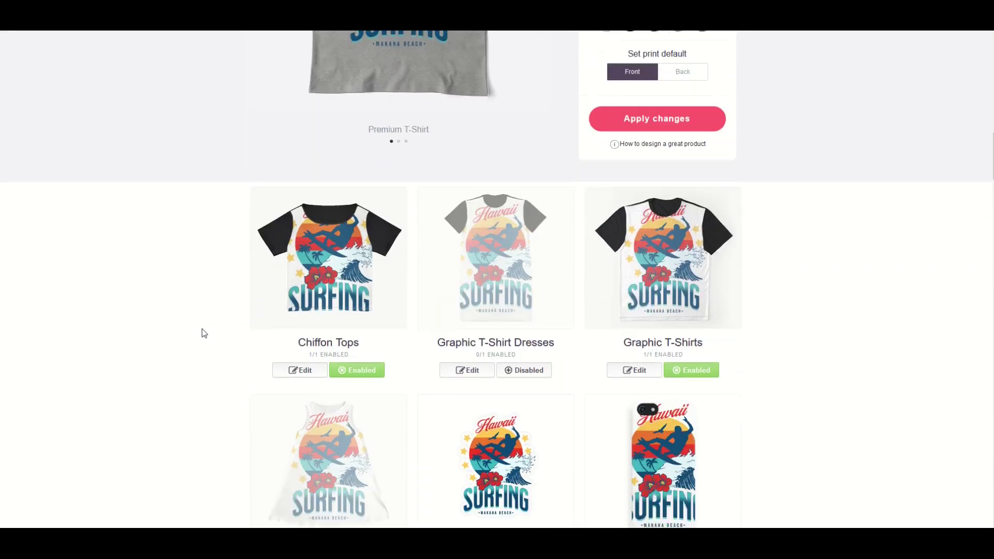
left_click(507, 313)
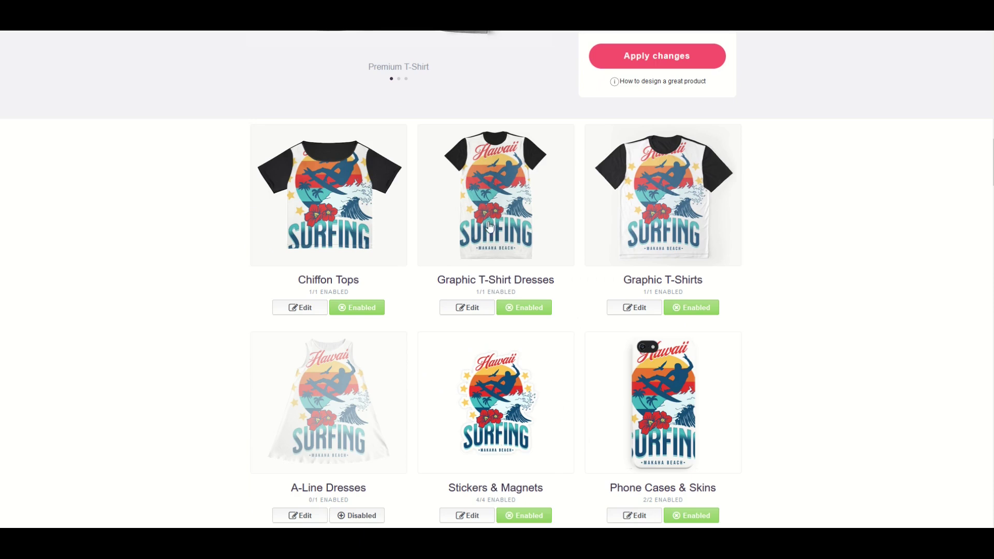
Re-enable Stickers & Magnets products and reopen the Stickers & Magnets design editor
scroll(642, 232, "down", 4)
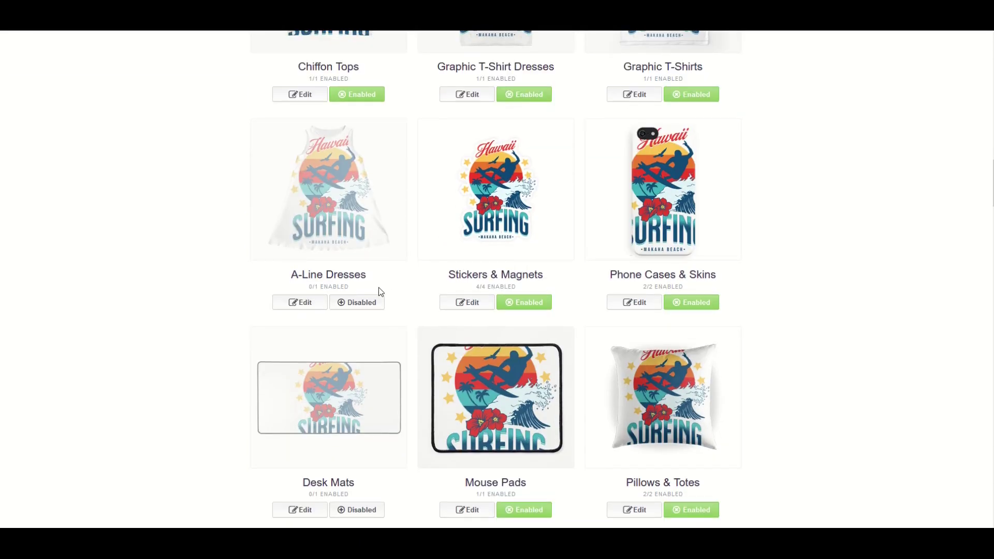
left_click(472, 220)
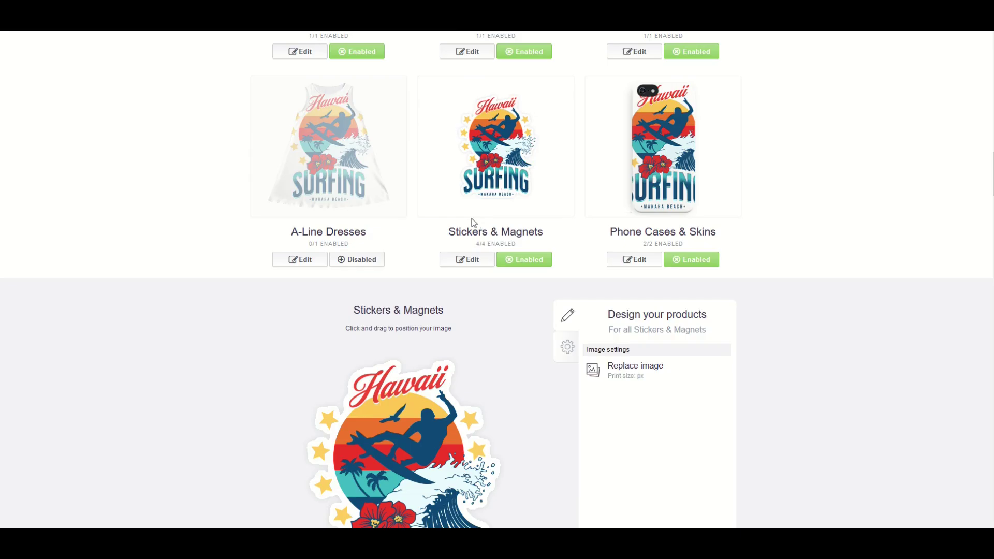
scroll(370, 267, "up", 4)
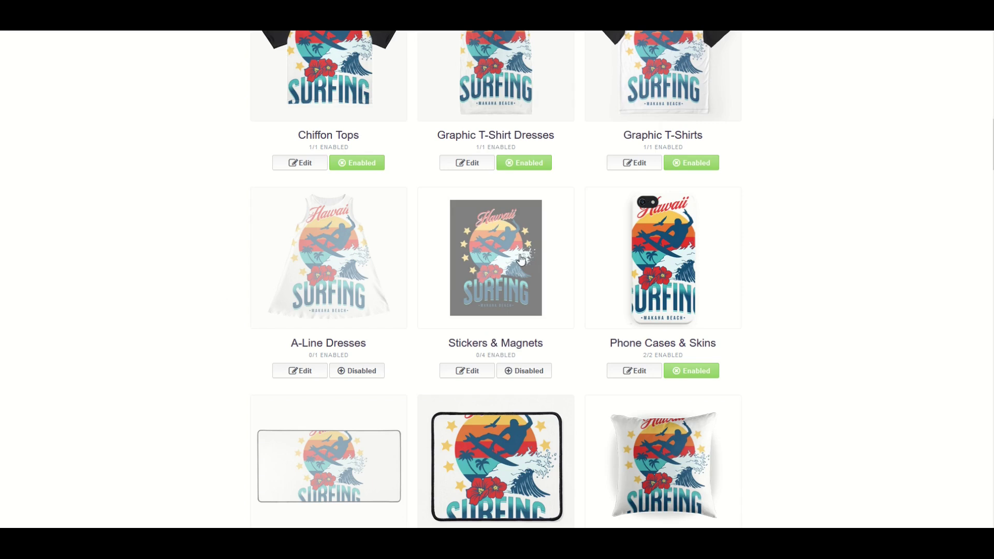
left_click(524, 371)
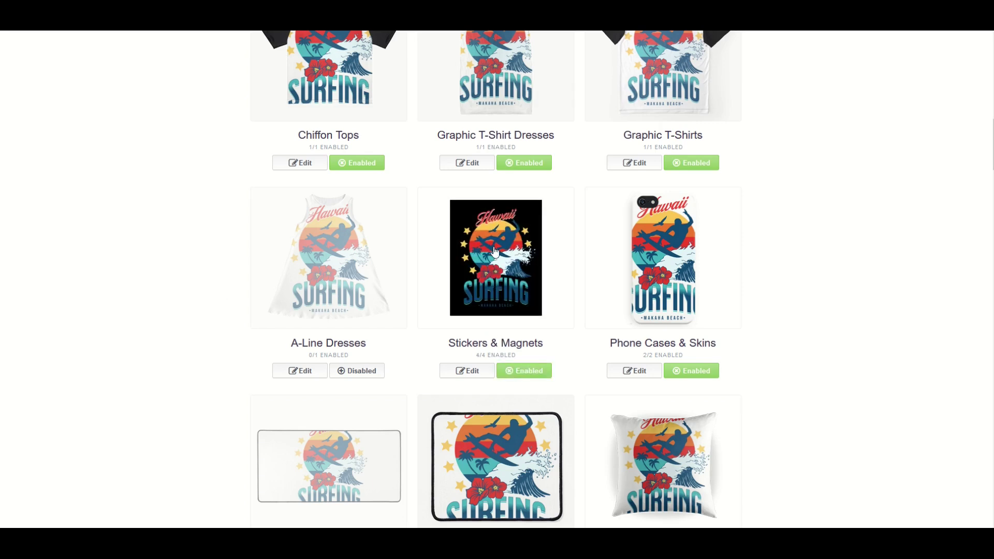
left_click(494, 253)
scroll(472, 252, "down", 5)
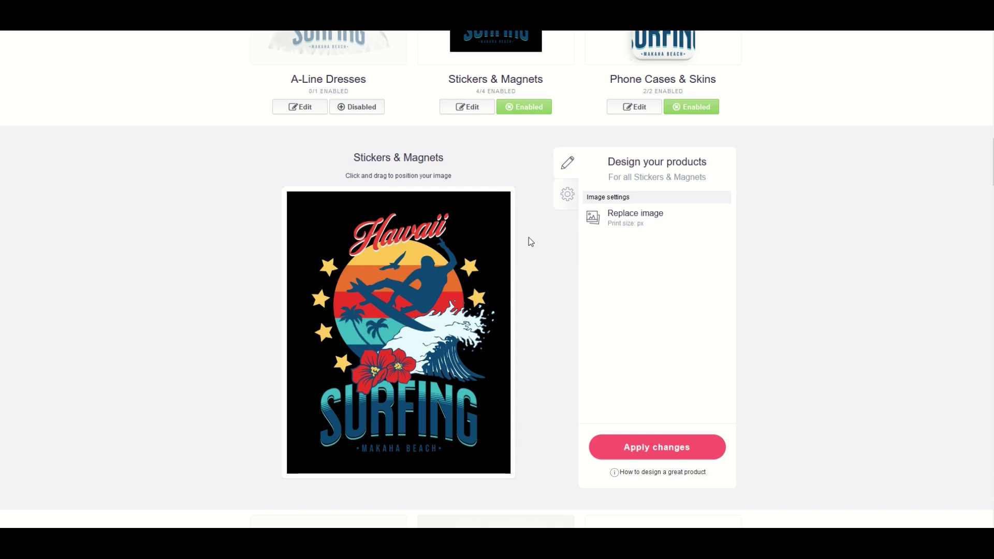
Enable Jigsaw Puzzles and open its design editor
scroll(550, 266, "down", 15)
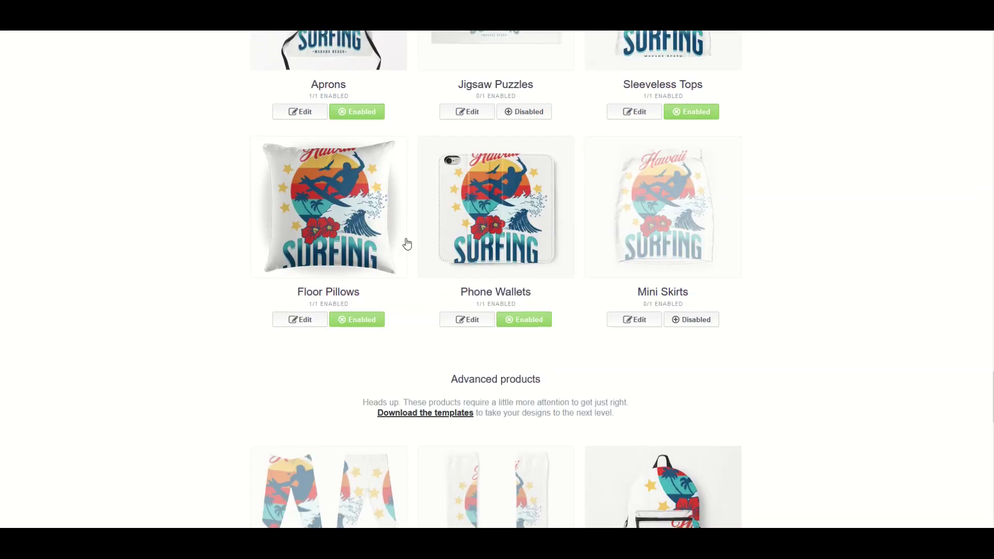
scroll(407, 244, "up", 8)
scroll(406, 244, "up", 10)
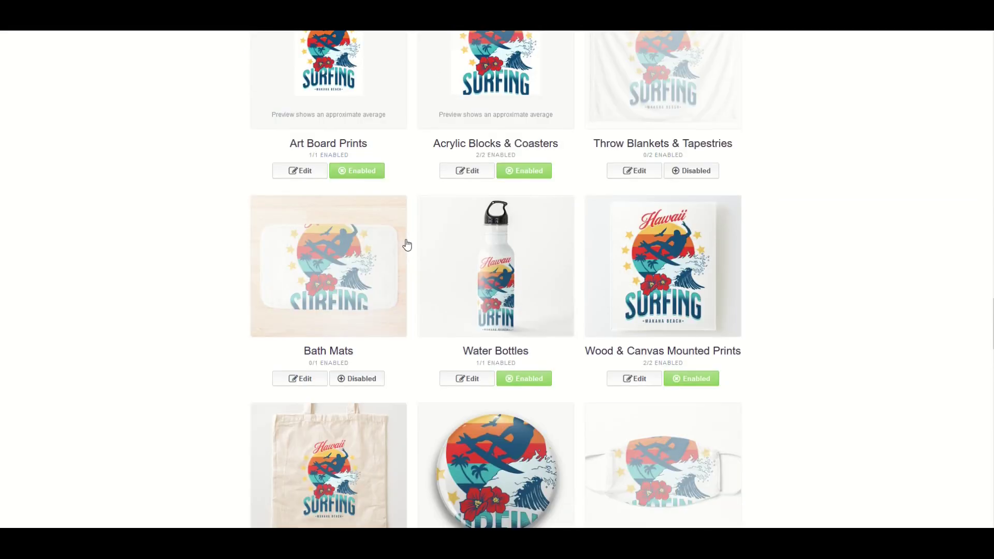
scroll(407, 244, "down", 15)
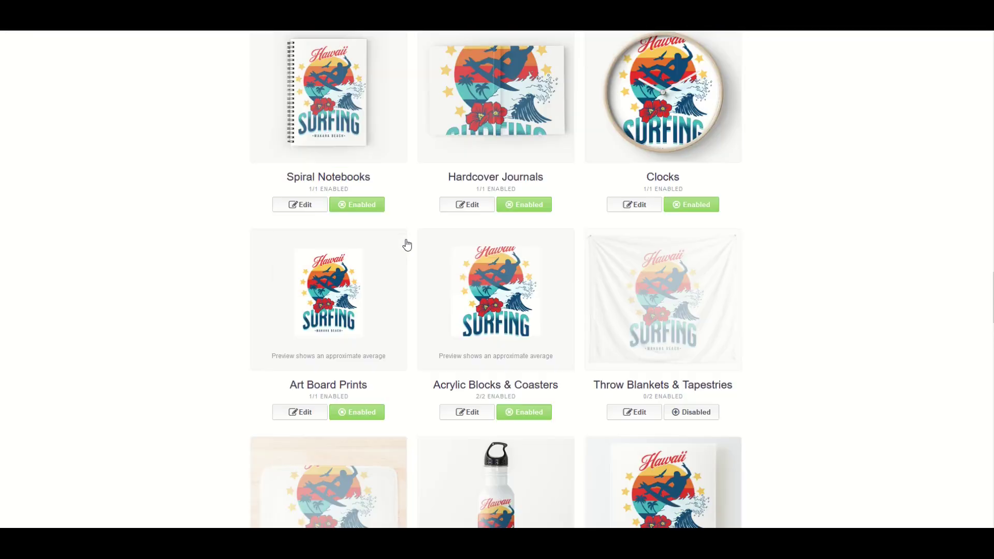
scroll(407, 244, "down", 1)
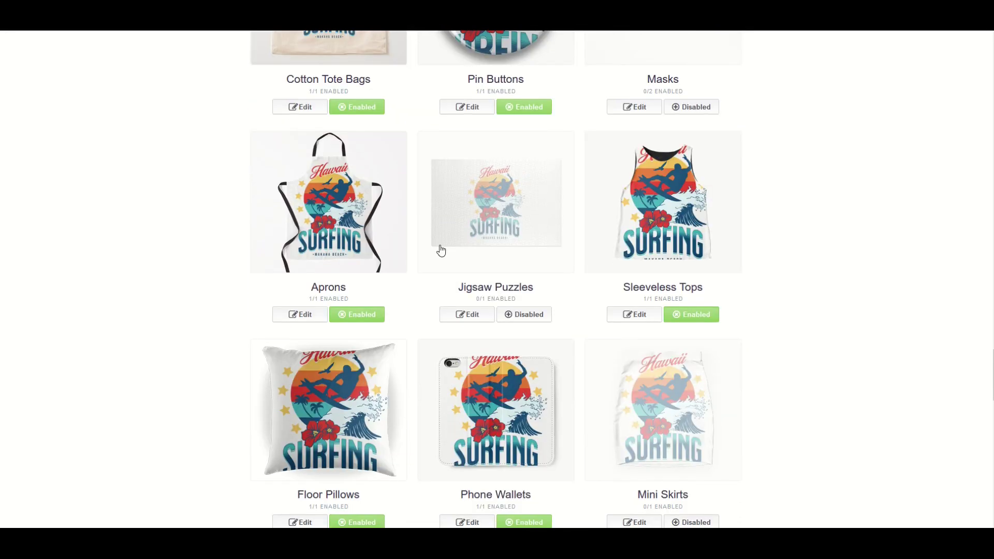
left_click(526, 314)
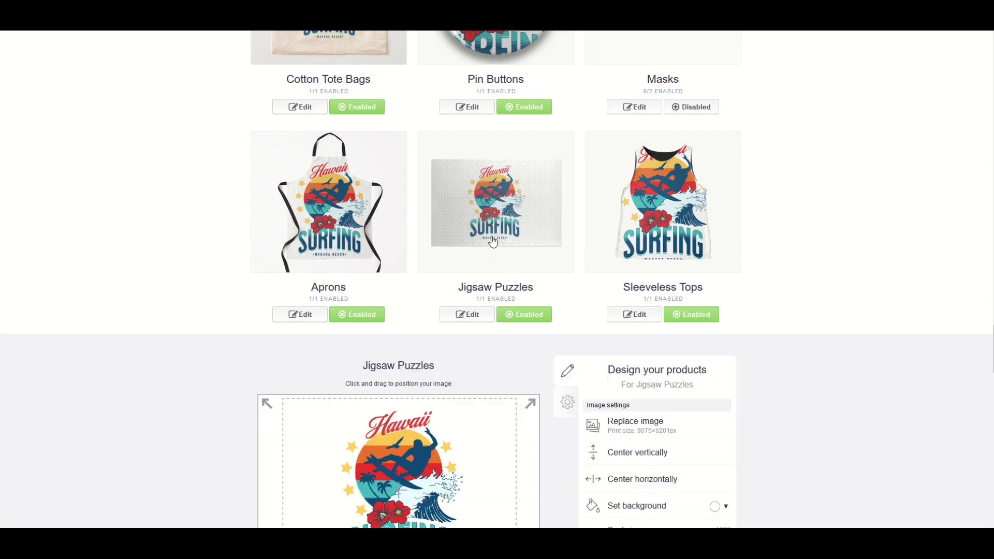
scroll(486, 254, "down", 3)
scroll(480, 262, "down", 1)
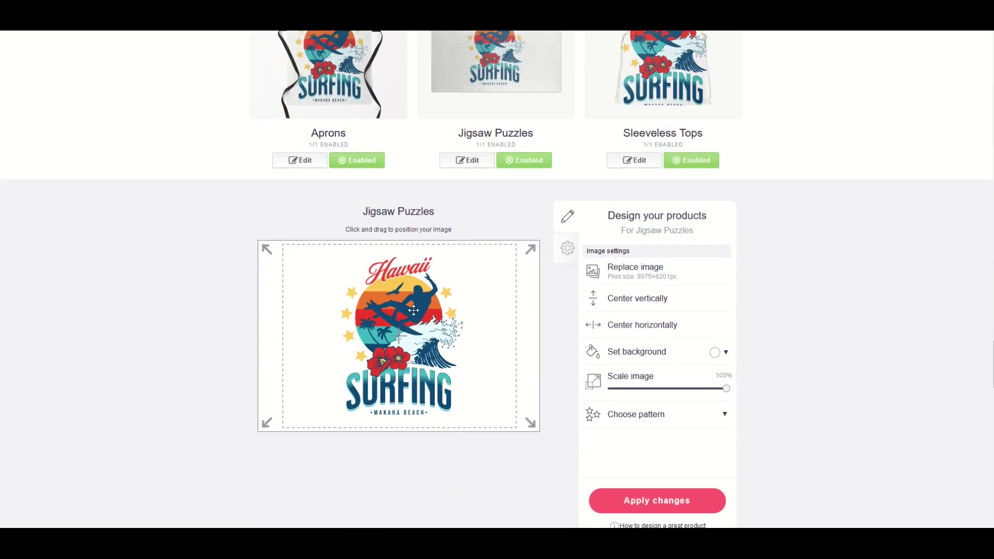
scroll(363, 264, "up", 3)
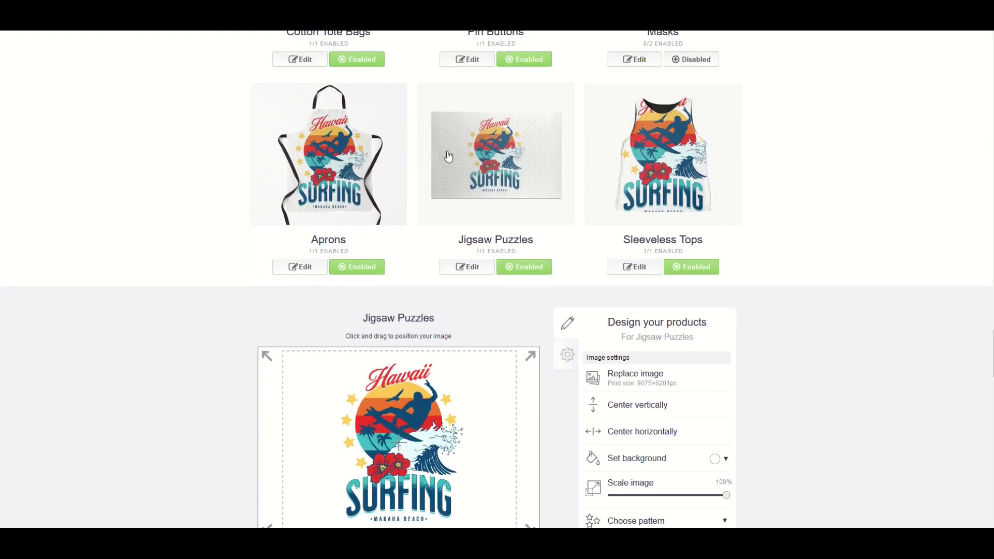
scroll(503, 205, "down", 2)
scroll(503, 206, "down", 2)
Shrink the puzzle design to 19%, tile it in an offset grid, and apply
left_click_drag(723, 340, 648, 337)
left_click_drag(634, 337, 632, 335)
left_click(636, 361)
left_click(673, 401)
left_click(653, 446)
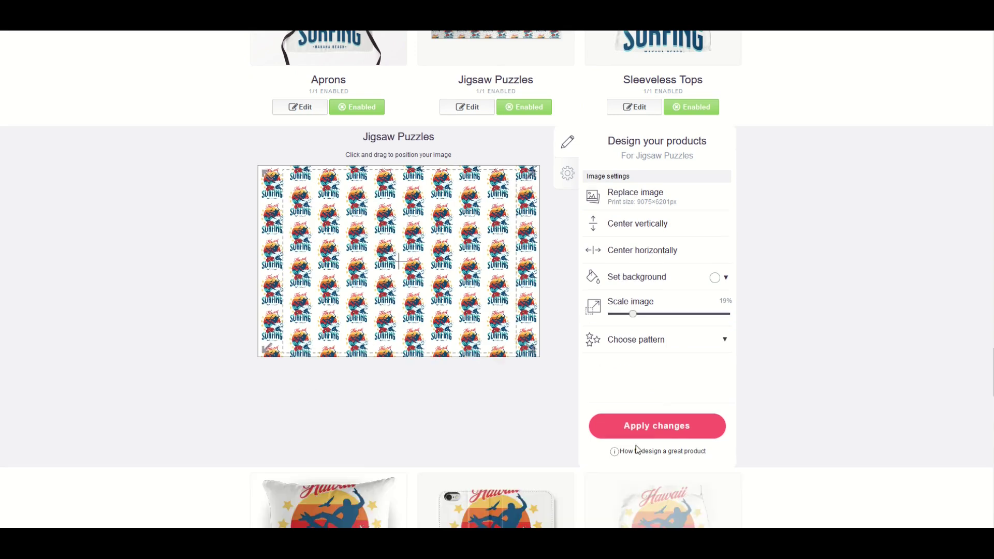
scroll(562, 432, "up", 5)
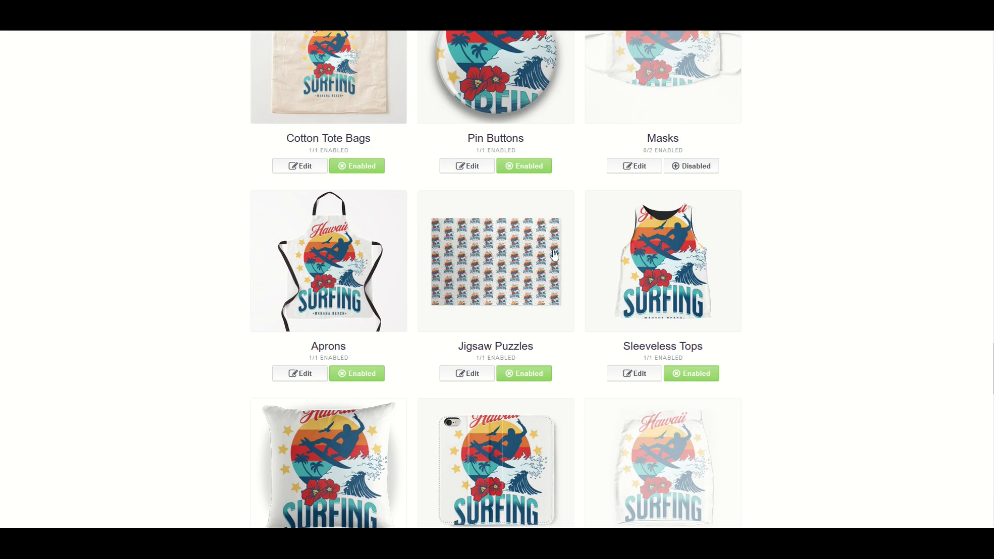
scroll(510, 285, "up", 2)
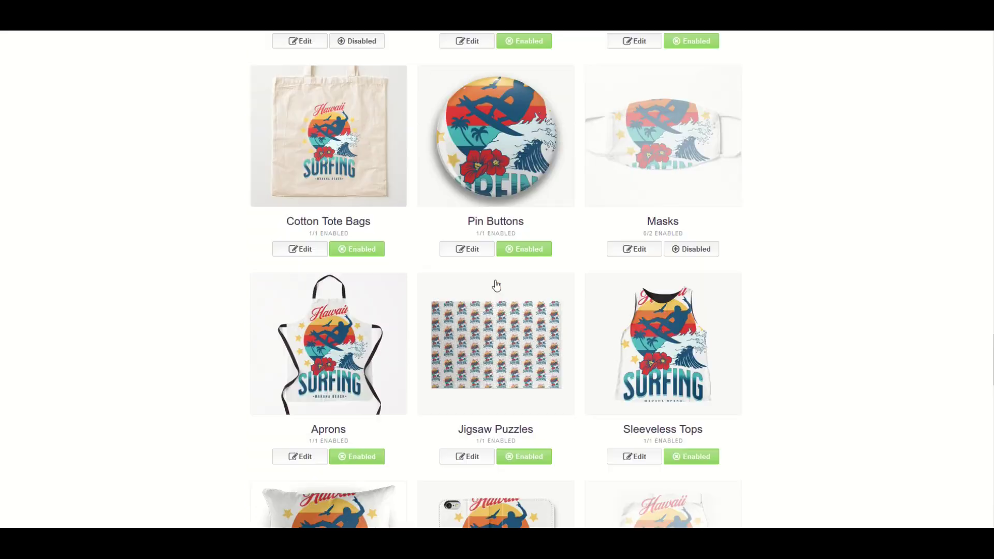
scroll(495, 284, "down", 10)
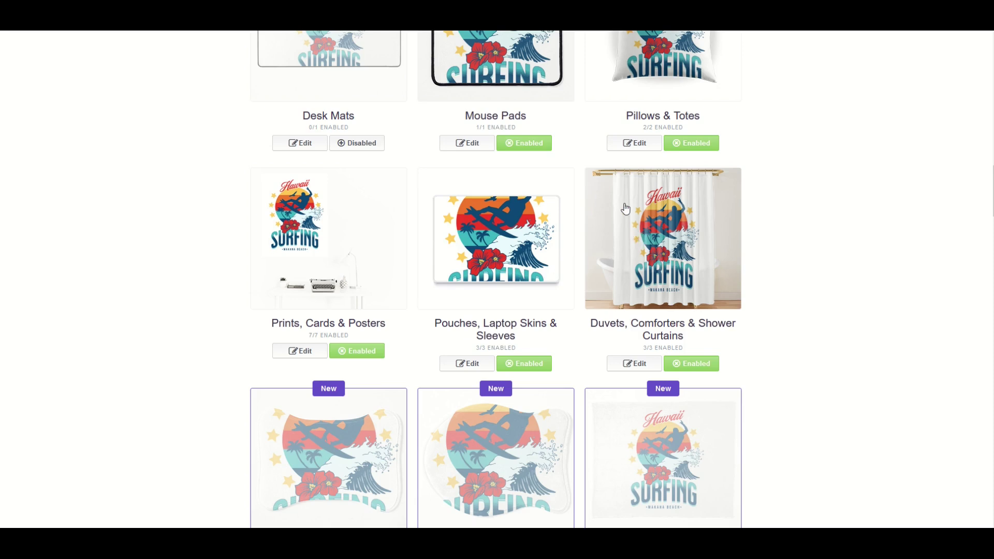
Open the Duvets, Comforters & Shower Curtains editor and scale the design to 17%
left_click(687, 263)
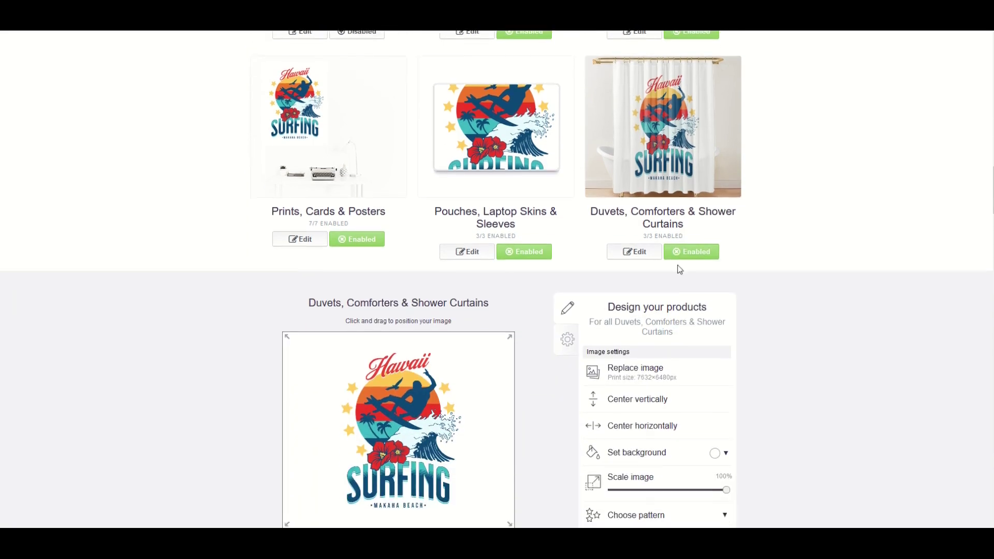
scroll(649, 248, "up", 1)
scroll(650, 230, "down", 1)
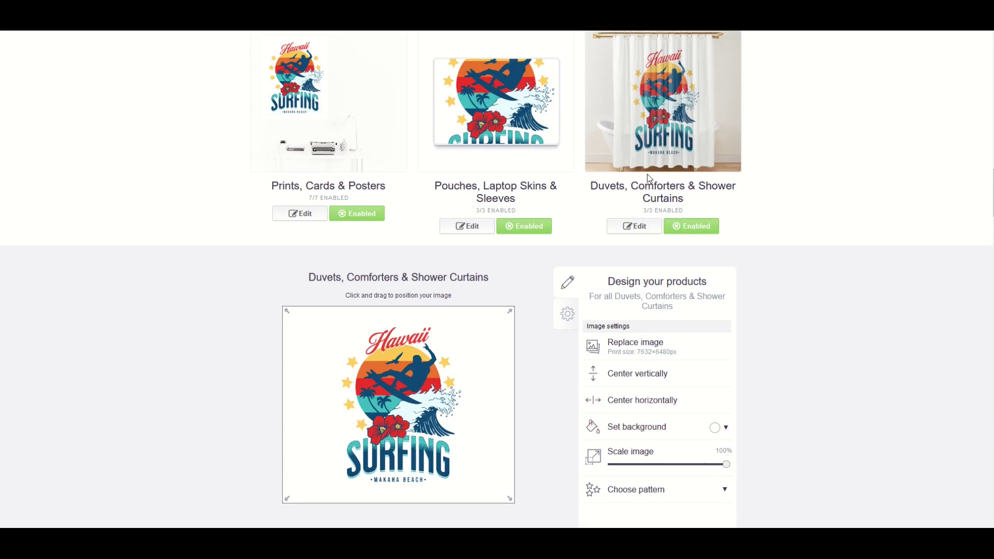
scroll(647, 181, "up", 1)
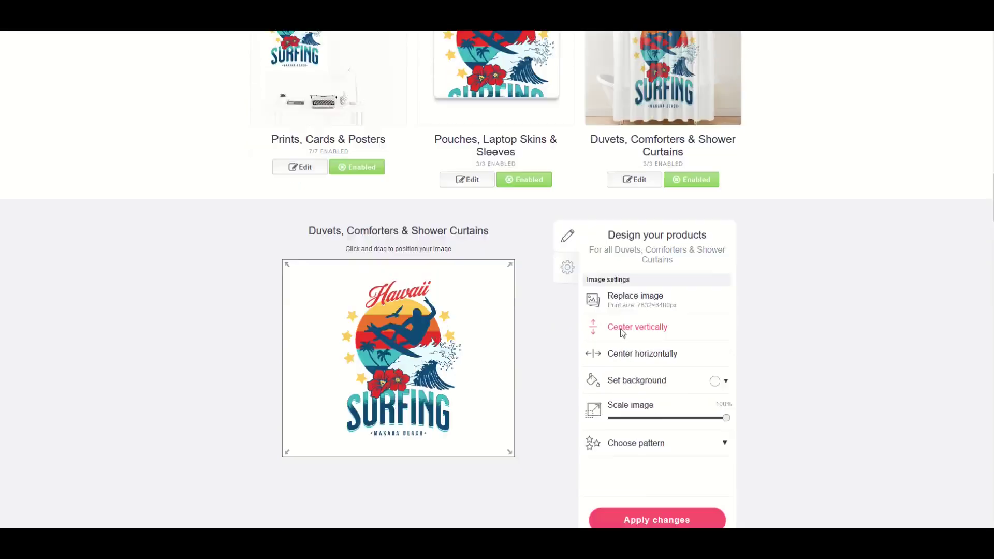
scroll(592, 326, "down", 2)
left_click_drag(726, 410, 630, 414)
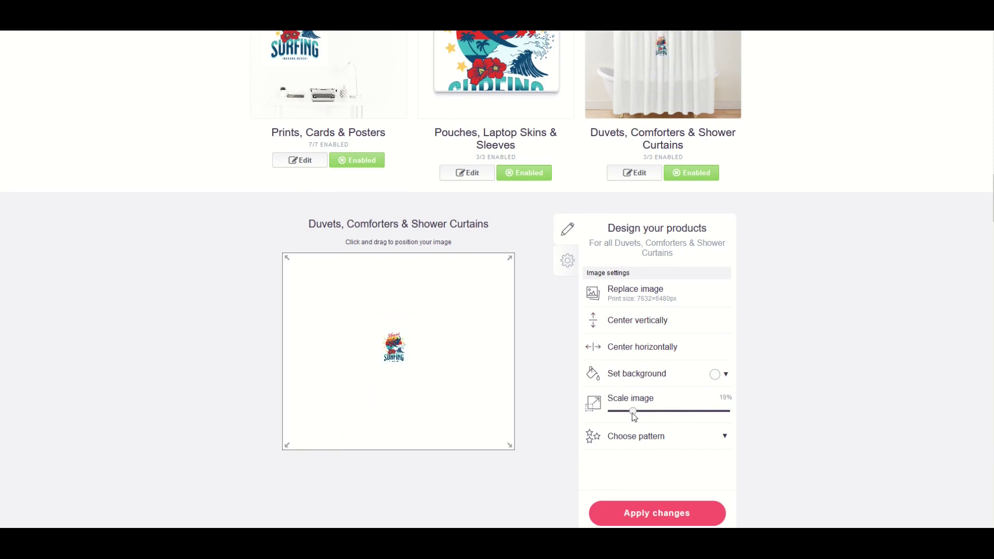
Repeat the shower curtain design in an offset grid pattern
left_click(639, 435)
left_click(681, 475)
scroll(703, 421, "up", 2)
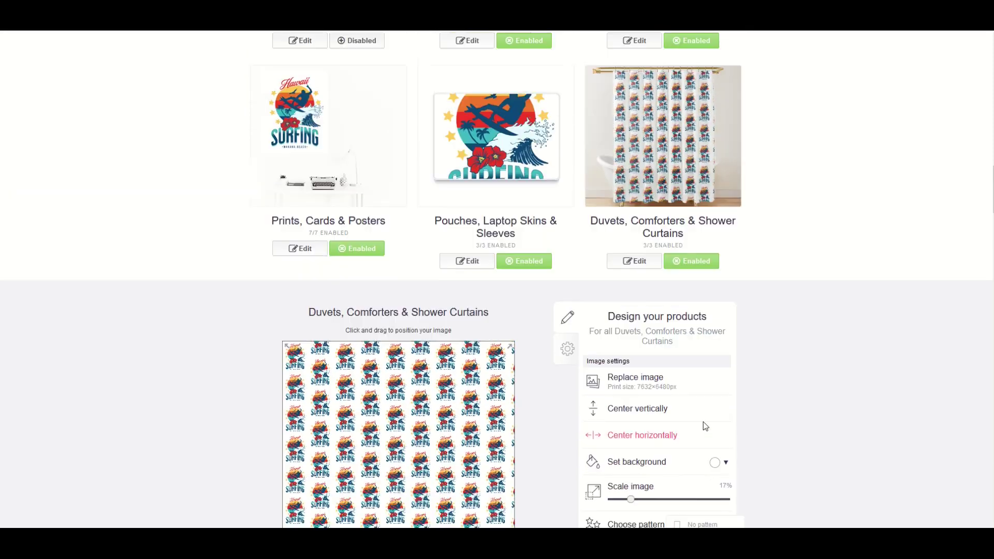
scroll(734, 207, "down", 1)
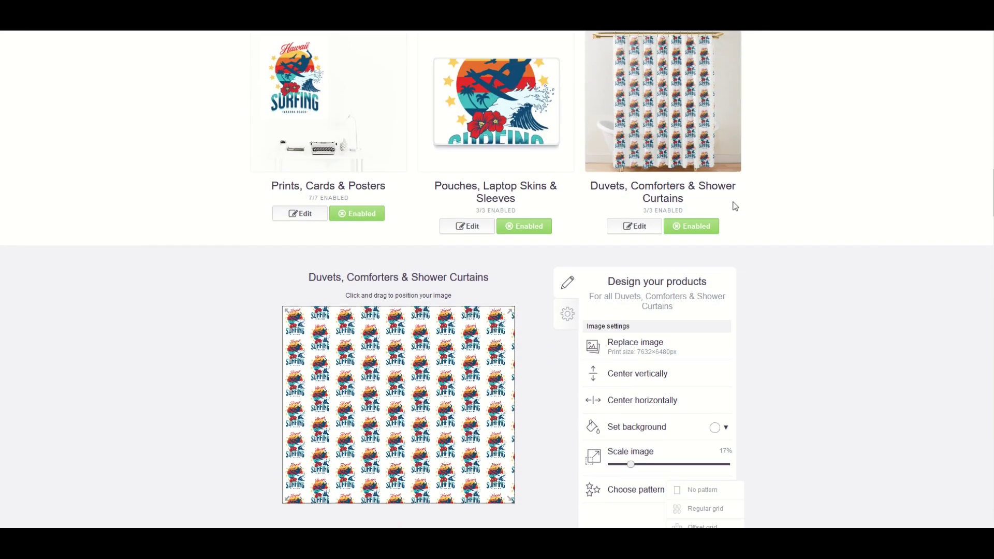
scroll(735, 207, "up", 2)
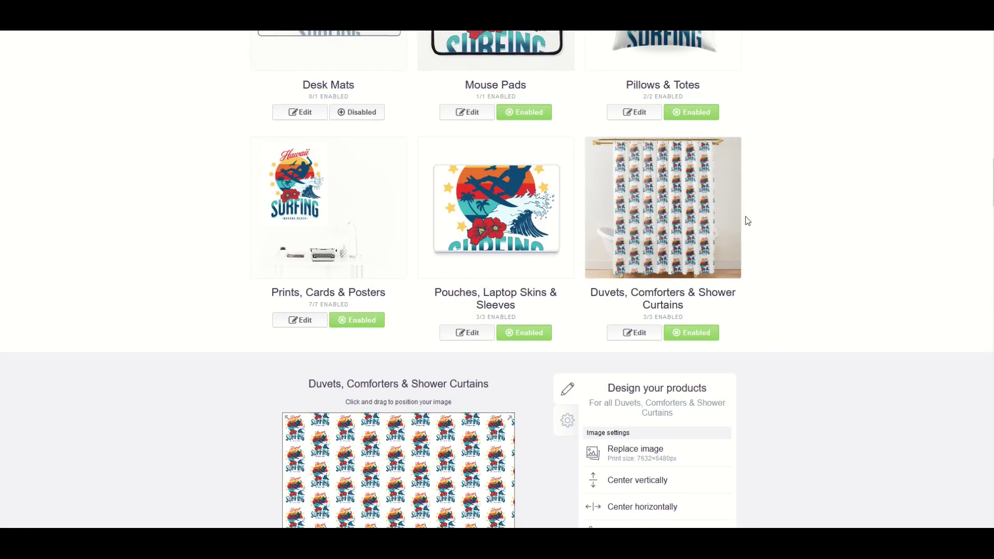
scroll(689, 223, "up", 1)
scroll(683, 225, "up", 4)
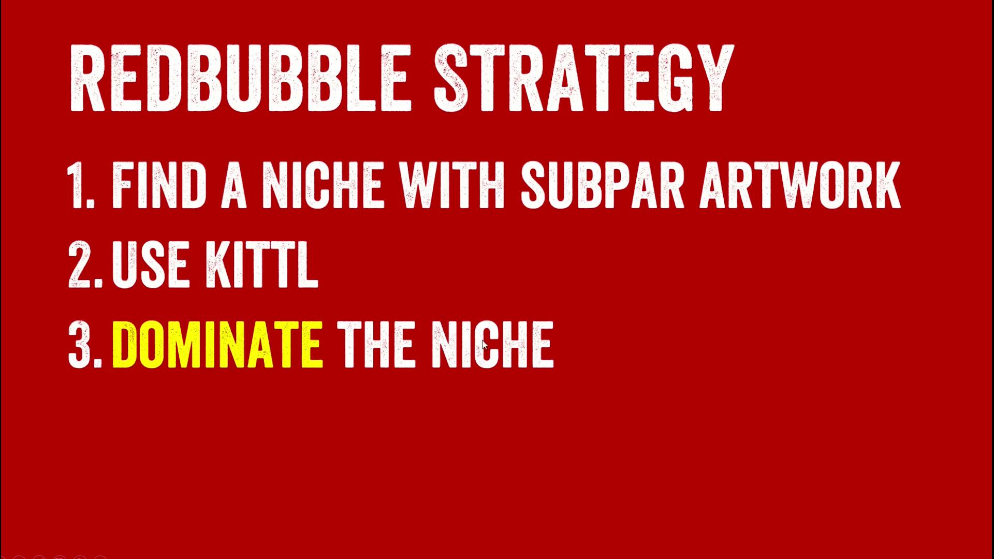
Show the Kittl Strategy slide with both points: find a design you like, scale it to niches
left_click(550, 371)
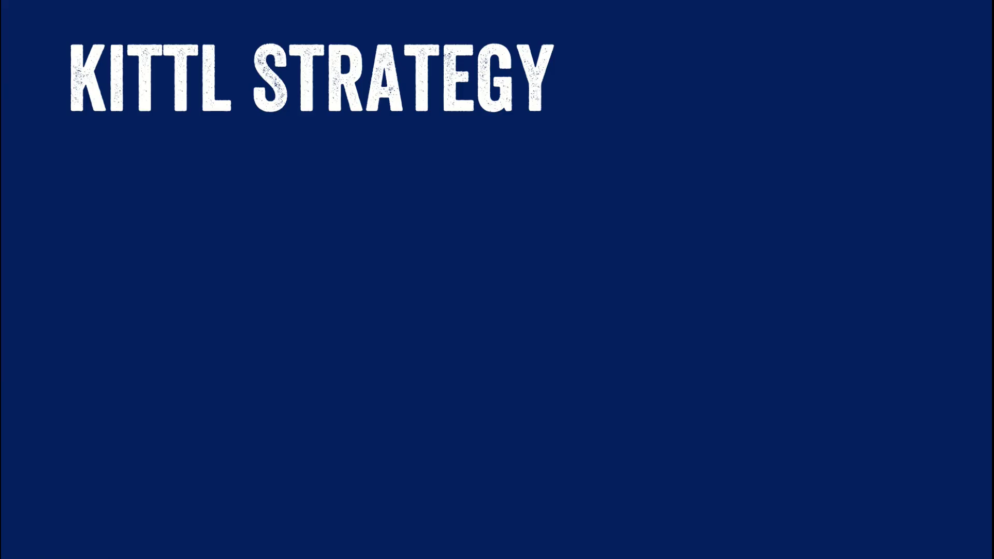
key("Right")
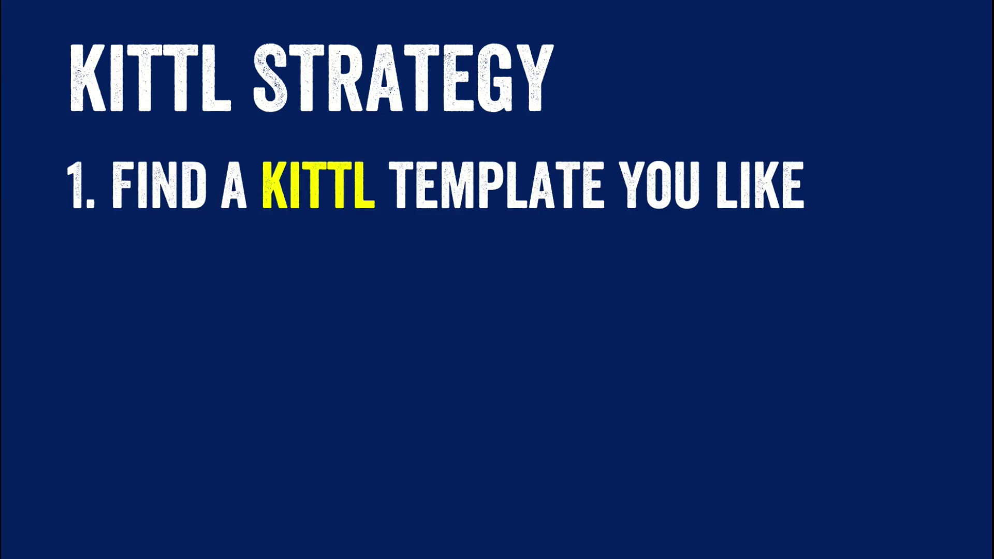
key("Right")
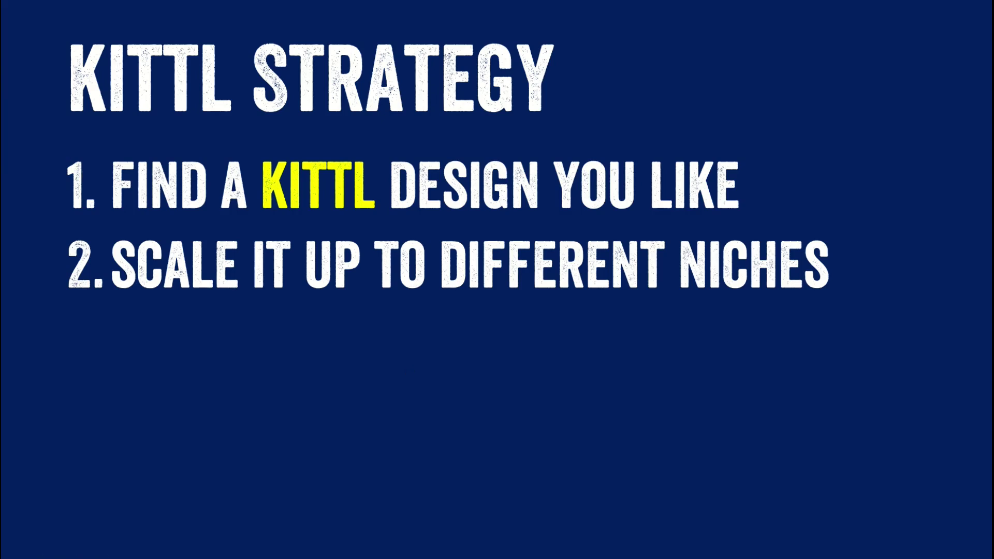
scroll(304, 194, "down", 1)
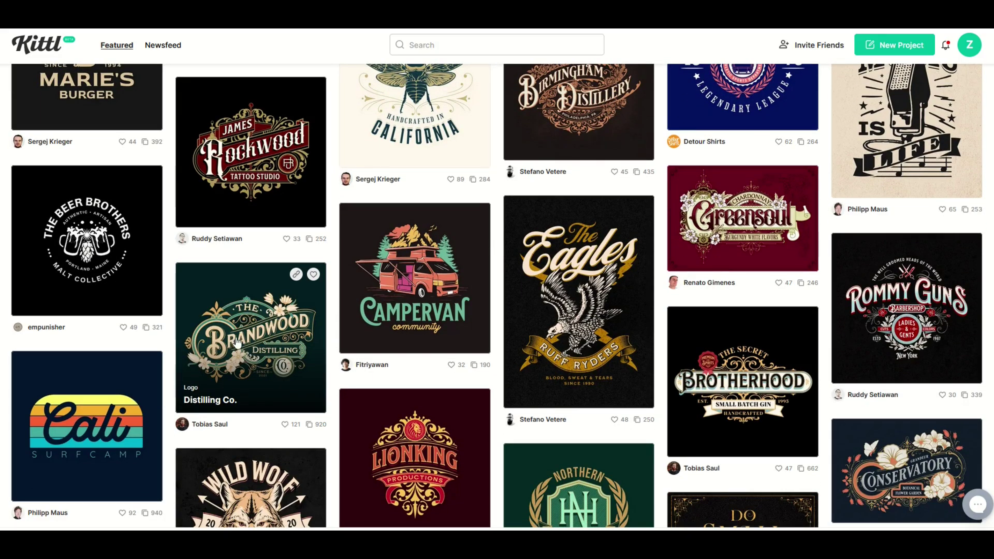
Open the Campervan Community featured design and start a new editable project from it
scroll(779, 292, "down", 2)
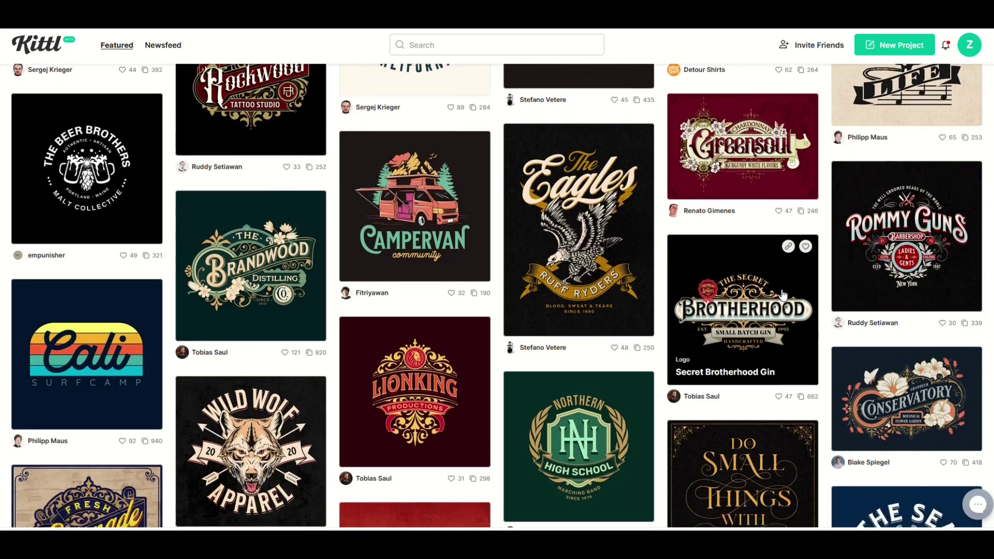
scroll(774, 295, "up", 2)
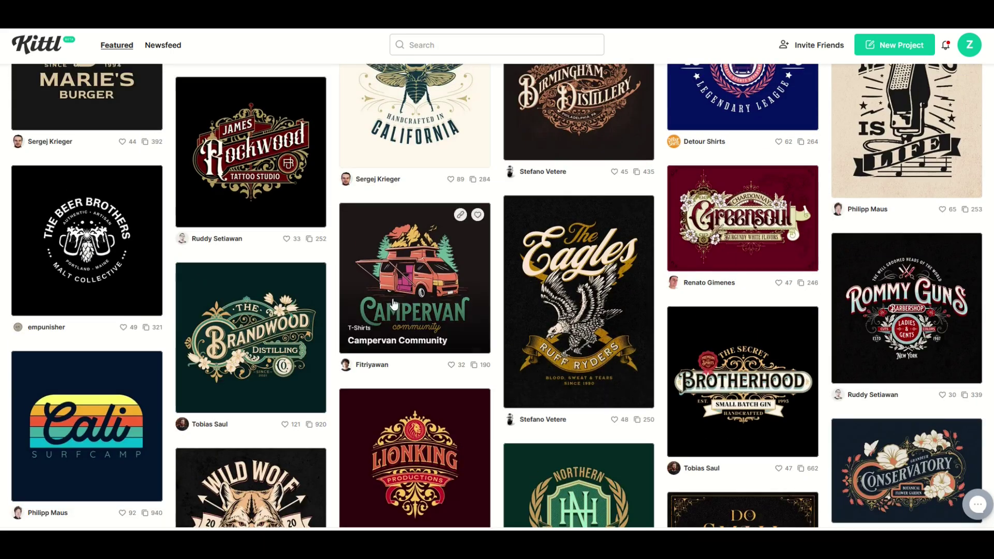
left_click(464, 292)
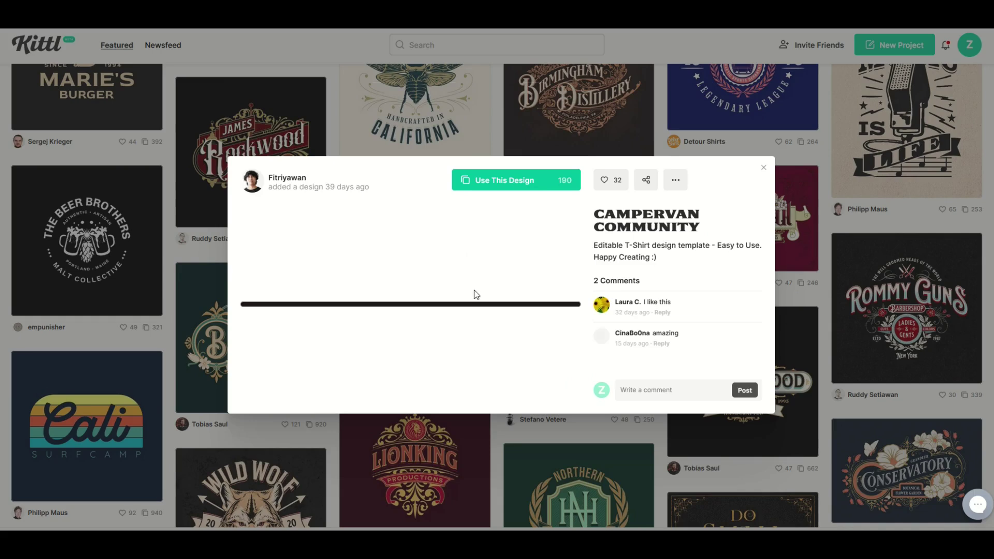
left_click(484, 106)
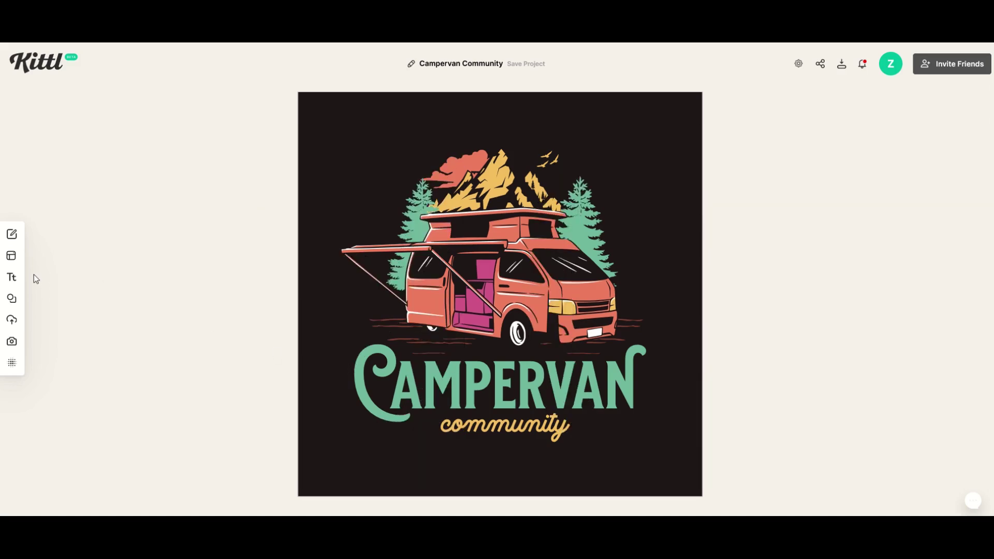
Replace the CAMPERVAN headline text with 'HAPPY CAMPER'
left_click(482, 389)
left_click(474, 386)
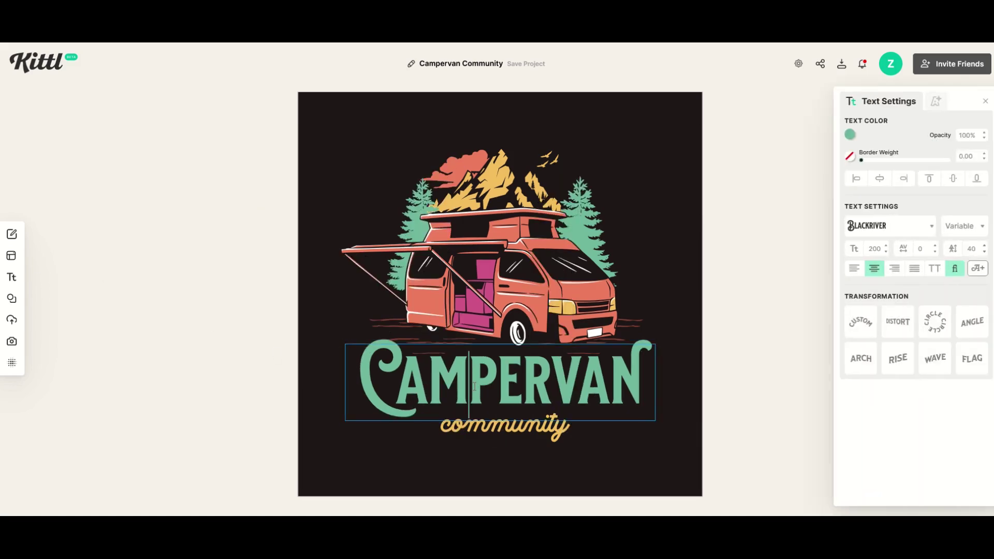
double_click(475, 373)
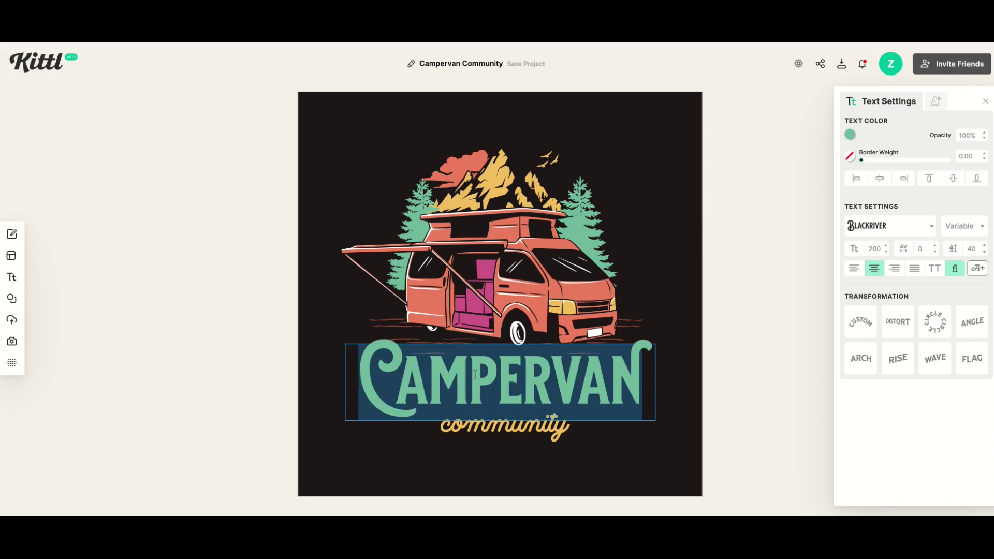
type("HAPPY")
type(" CAMPER")
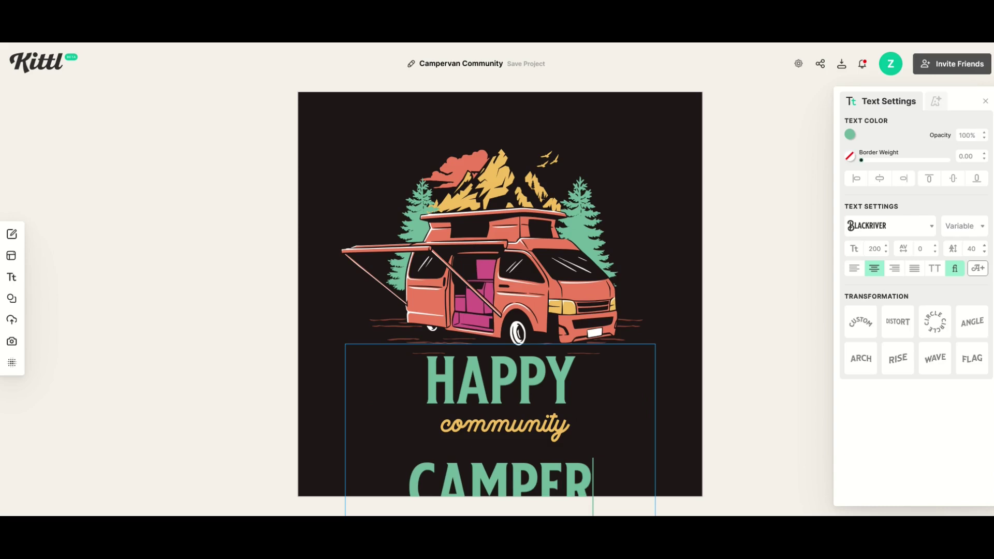
key("Escape")
Widen the HAPPY CAMPER text box to fit one line and nudge it slightly lower
left_click_drag(345, 410, 312, 413)
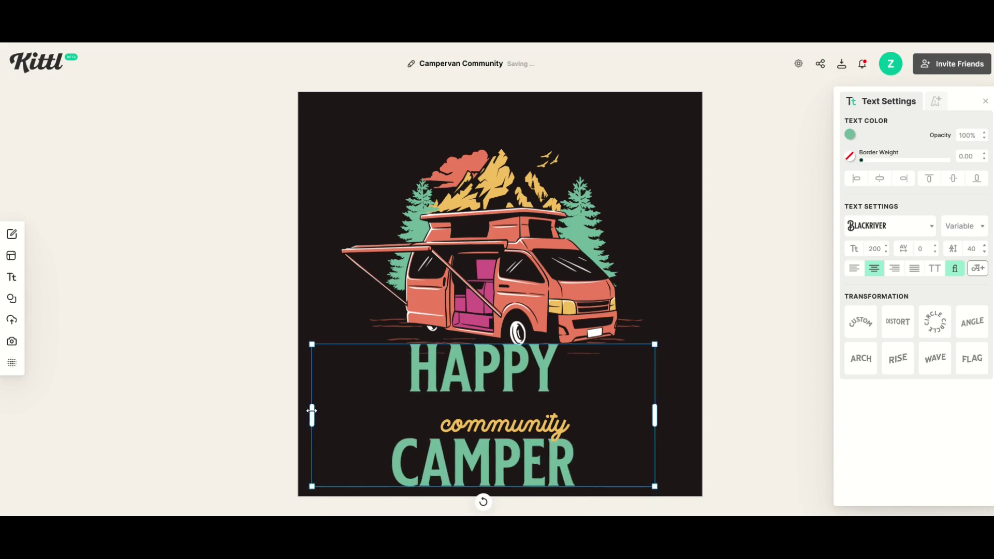
left_click_drag(654, 410, 693, 410)
left_click_drag(495, 366, 497, 384)
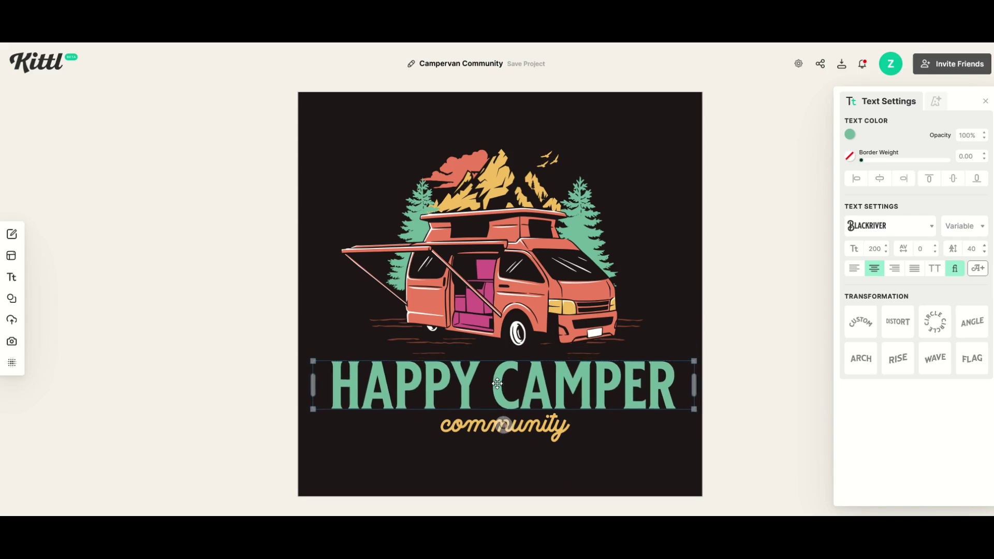
left_click(442, 483)
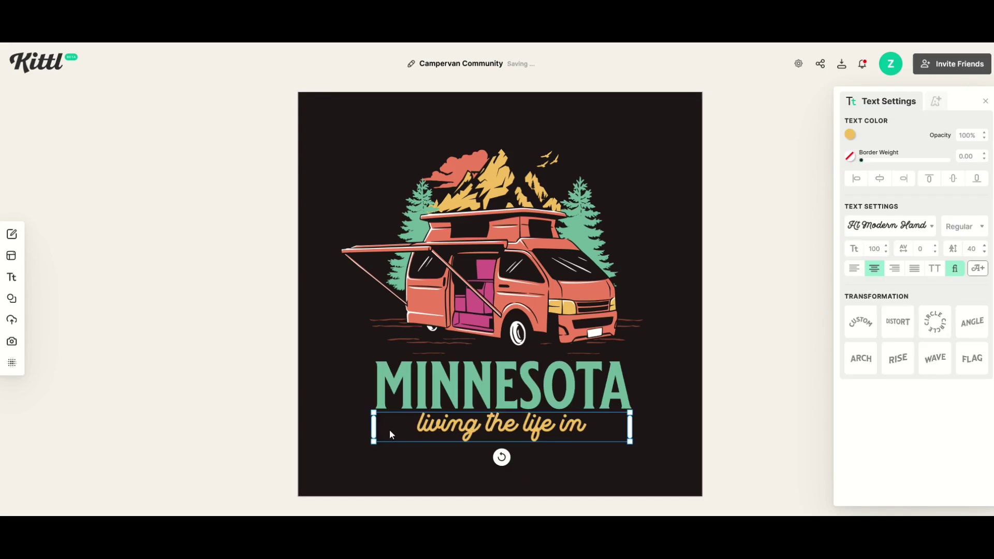
Place 'living the life in' above MINNESOTA and move the two lines close together
left_click(374, 456)
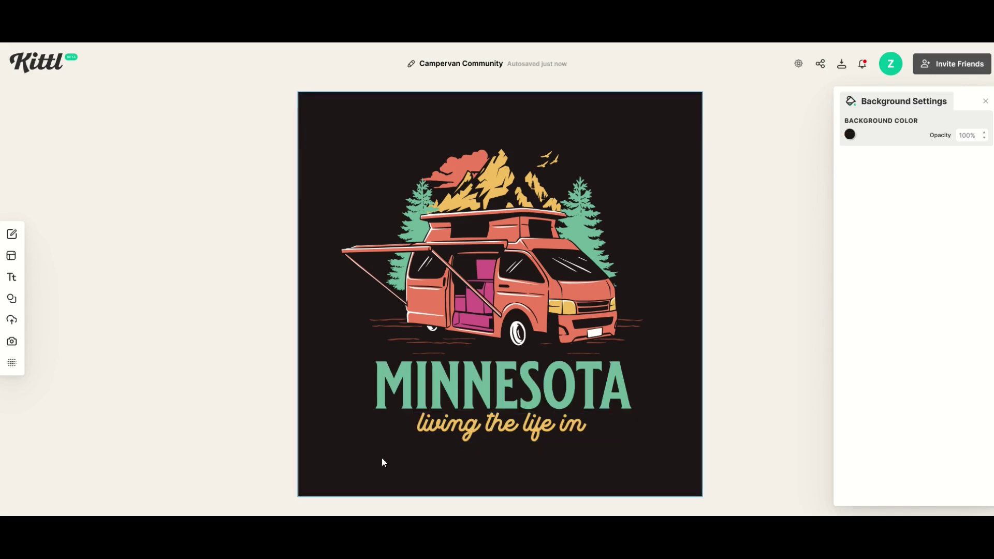
left_click_drag(473, 389, 477, 461)
left_click(480, 426)
left_click_drag(479, 426, 480, 369)
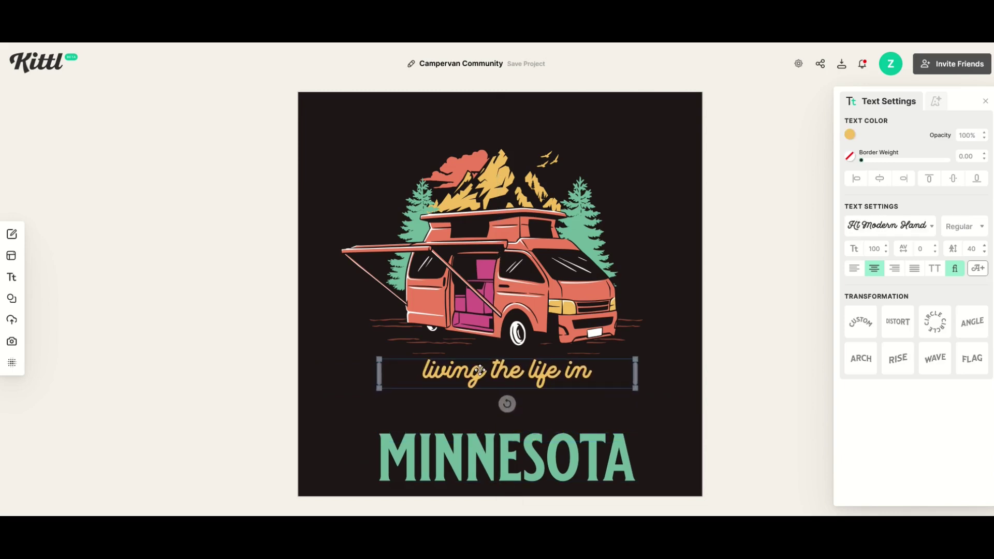
left_click_drag(474, 459, 472, 417)
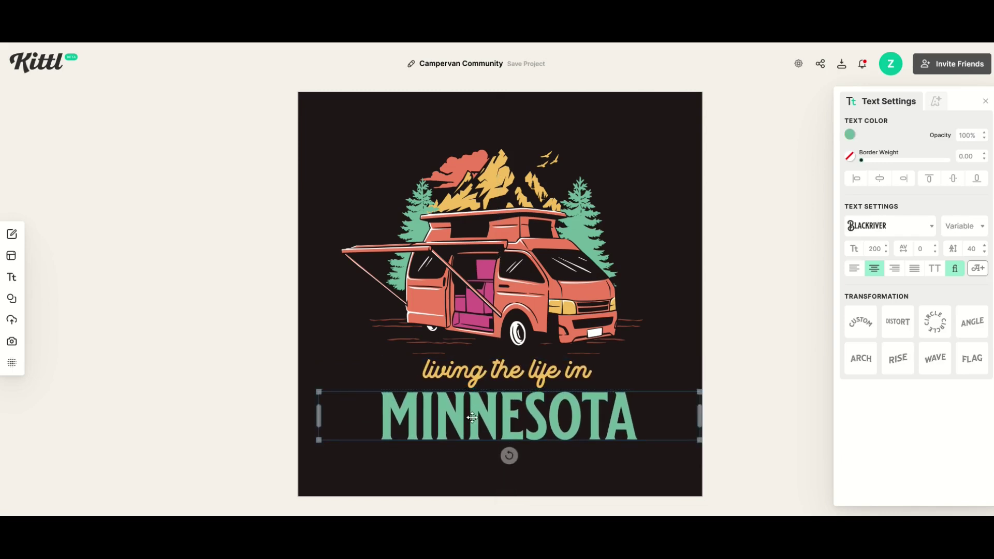
left_click(433, 388)
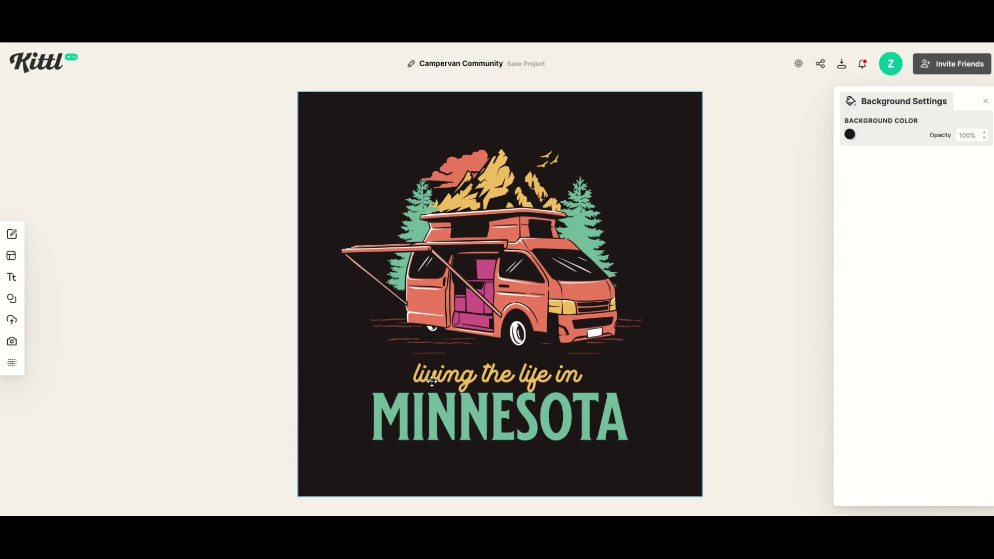
Select all of the 'living the life in' subtitle text for editing
left_click(432, 381)
left_click(432, 382)
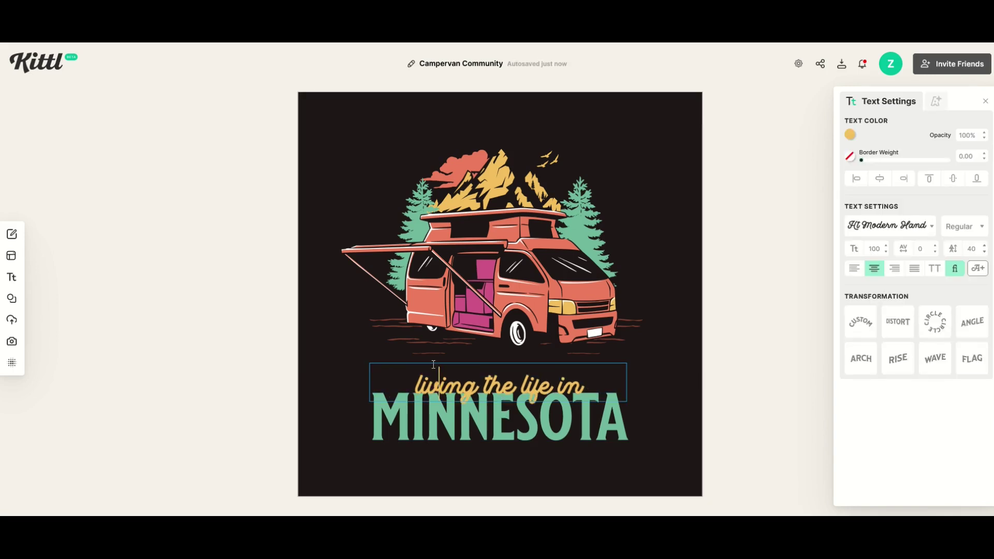
key("ctrl+a")
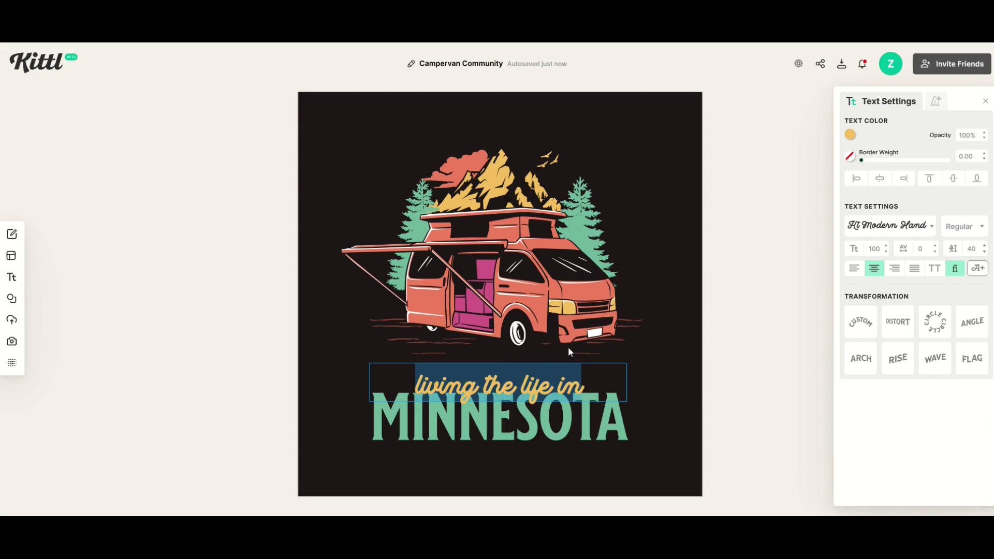
Try Adventurer 01, Adventurer 06 and Alata on the tagline, then set it in Anton
left_click(862, 231)
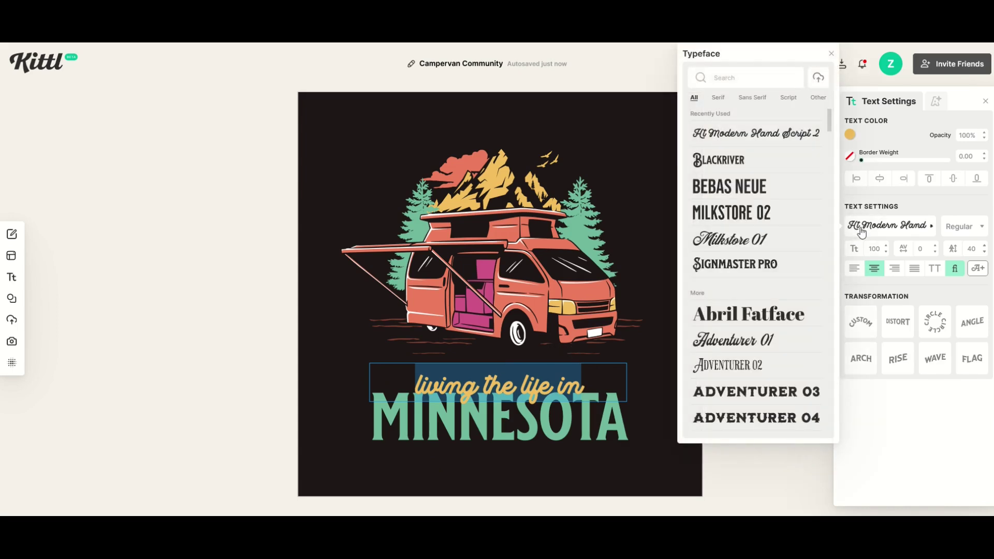
scroll(714, 292, "down", 1)
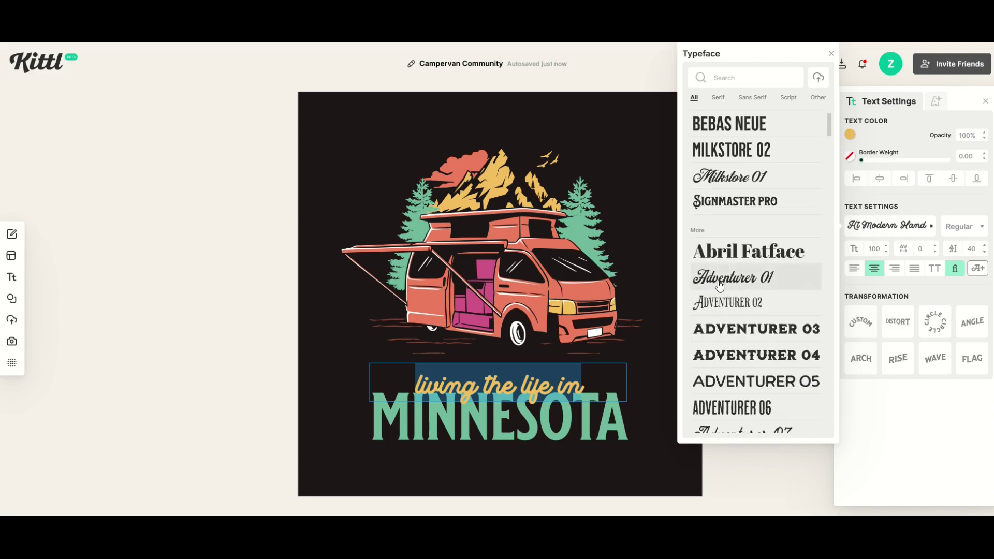
left_click(719, 285)
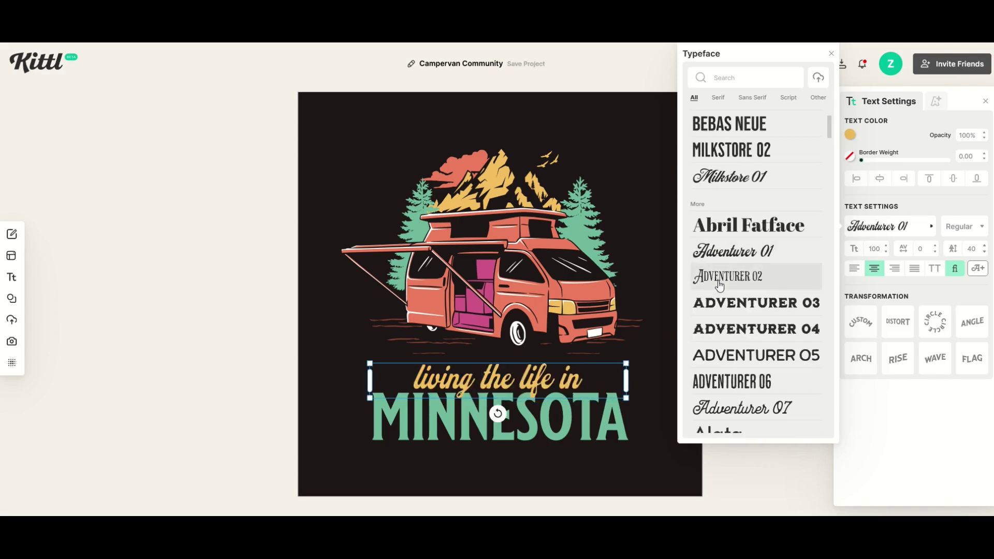
left_click(691, 378)
scroll(717, 385, "down", 1)
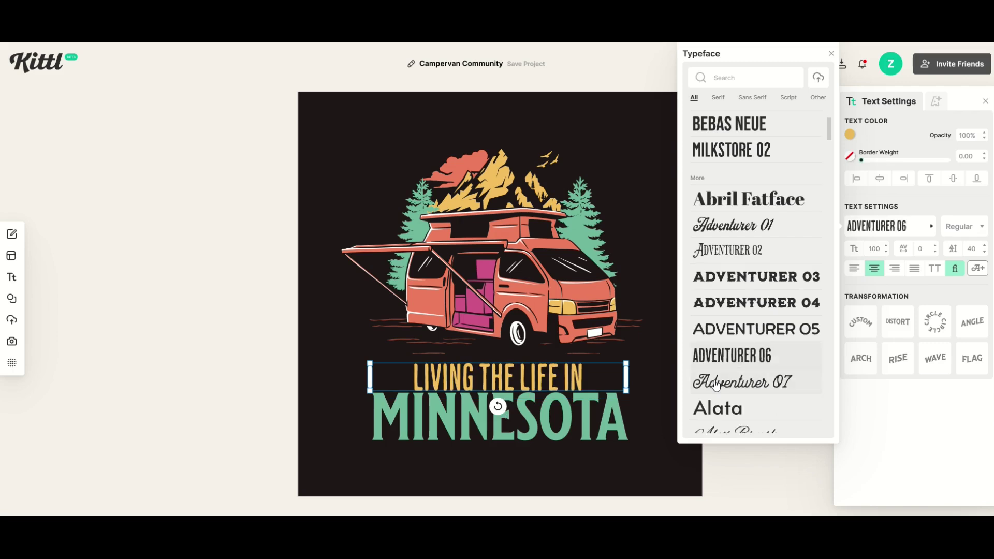
left_click(707, 413)
scroll(709, 409, "down", 1)
scroll(711, 406, "down", 7)
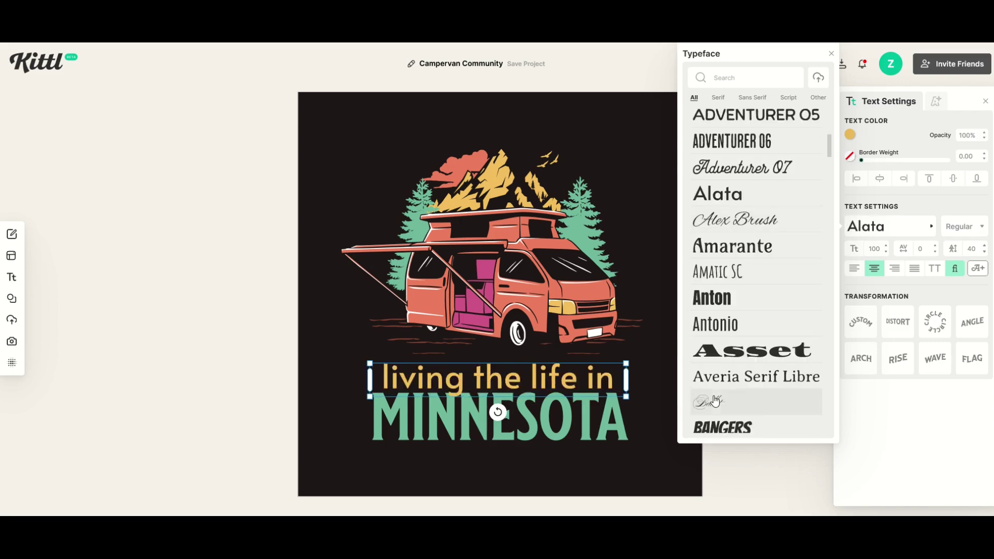
left_click(710, 299)
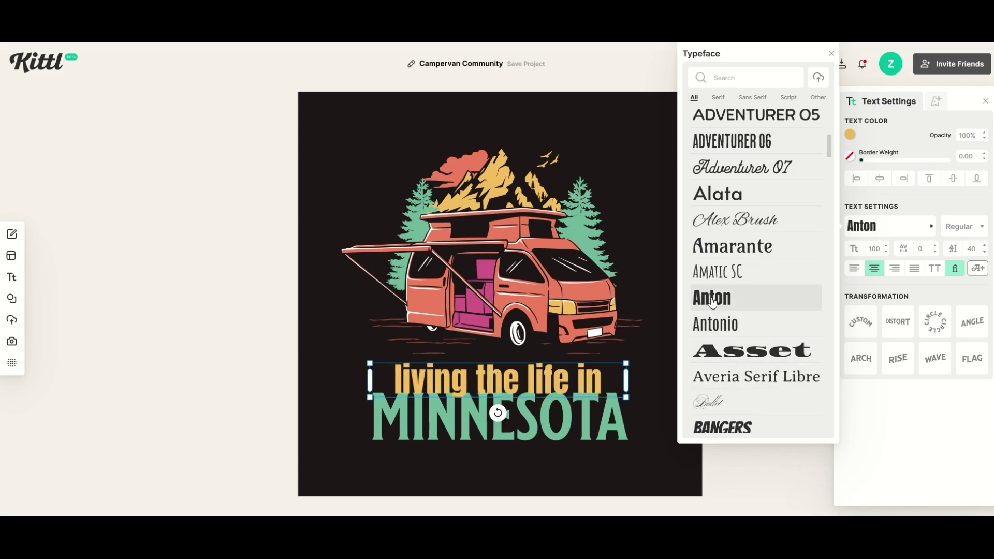
Nudge the MINNESOTA headline slightly lower
left_click(485, 414)
left_click_drag(486, 414, 484, 422)
left_click(449, 470)
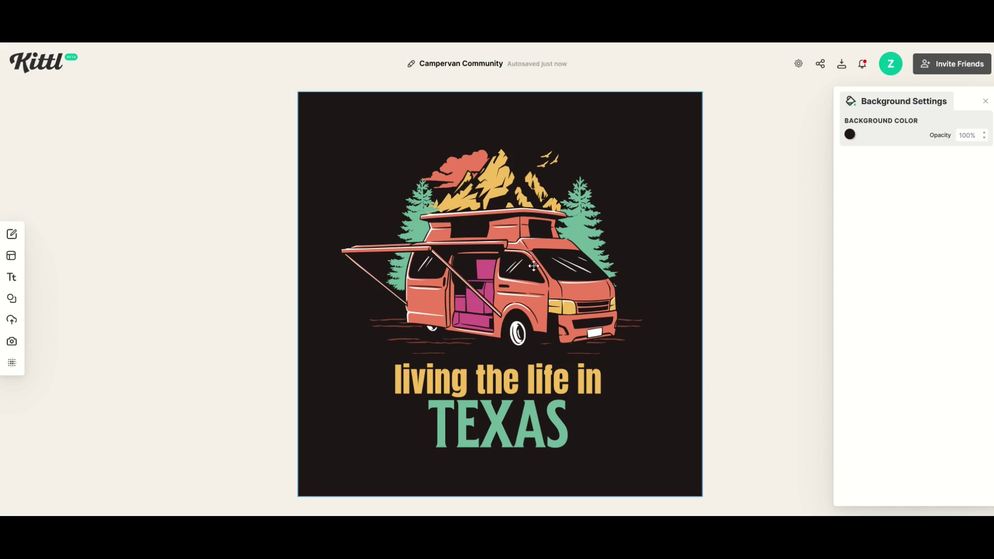
Replace the word TEXAS under the tagline with MONTANA
double_click(471, 429)
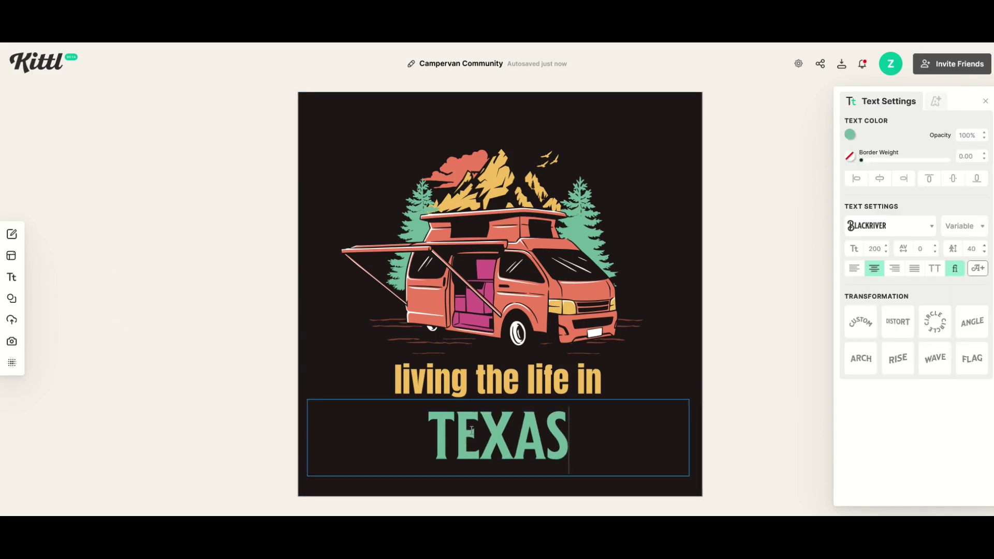
double_click(472, 430)
type("MONTANA")
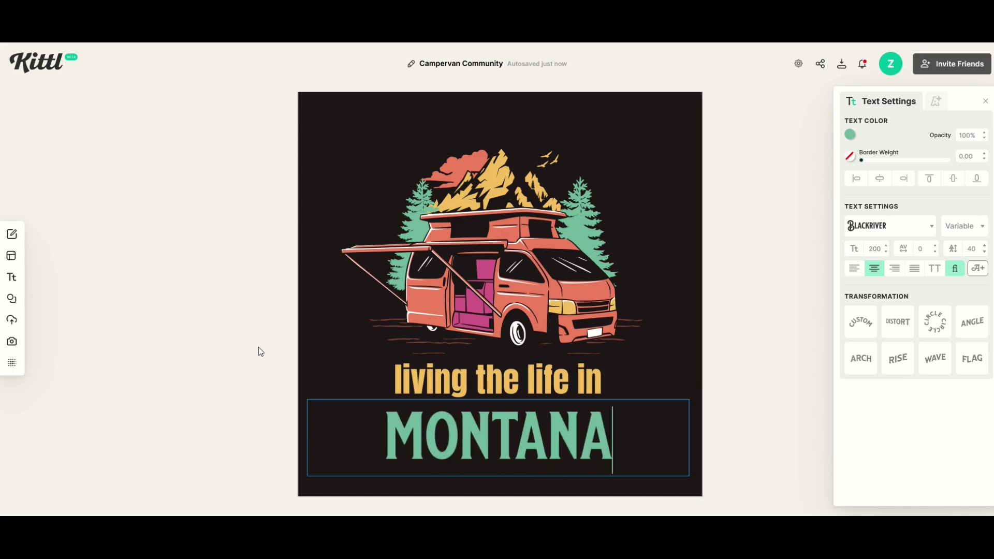
key("Escape")
left_click(430, 469)
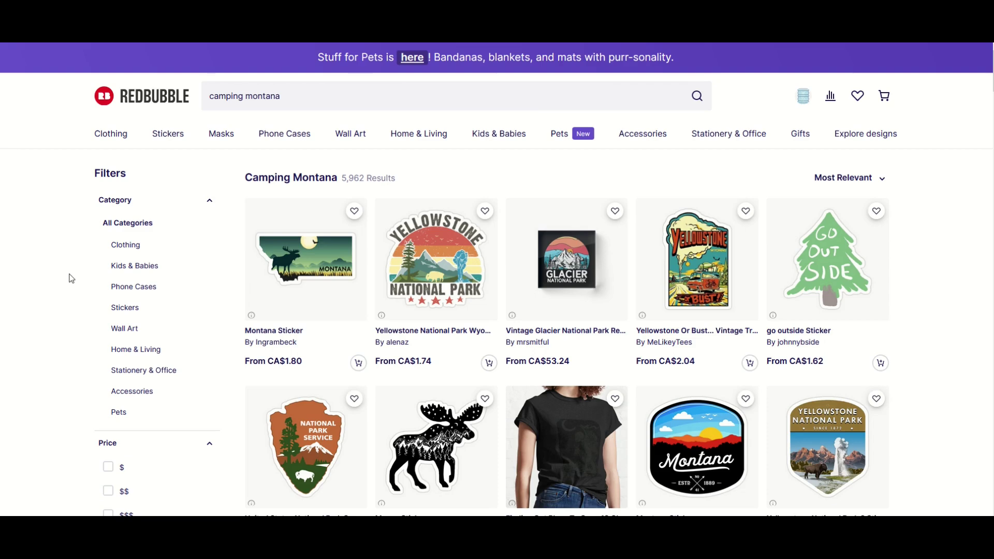
scroll(65, 280, "down", 4)
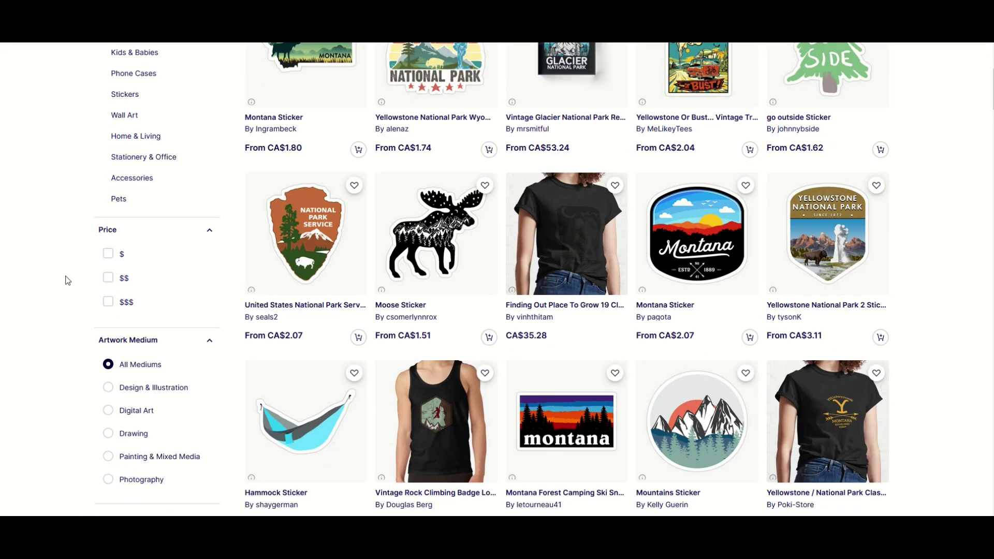
scroll(133, 279, "up", 4)
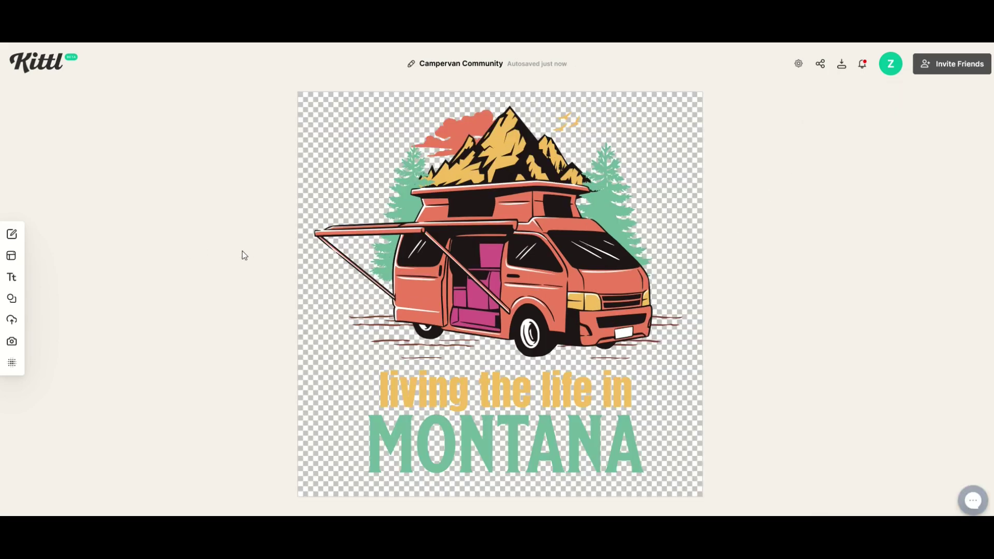
Add the pink sun illustration from Elements > Illustrations, enlarge it and centre it
mouse_move(11, 256)
left_click(12, 303)
left_click(121, 156)
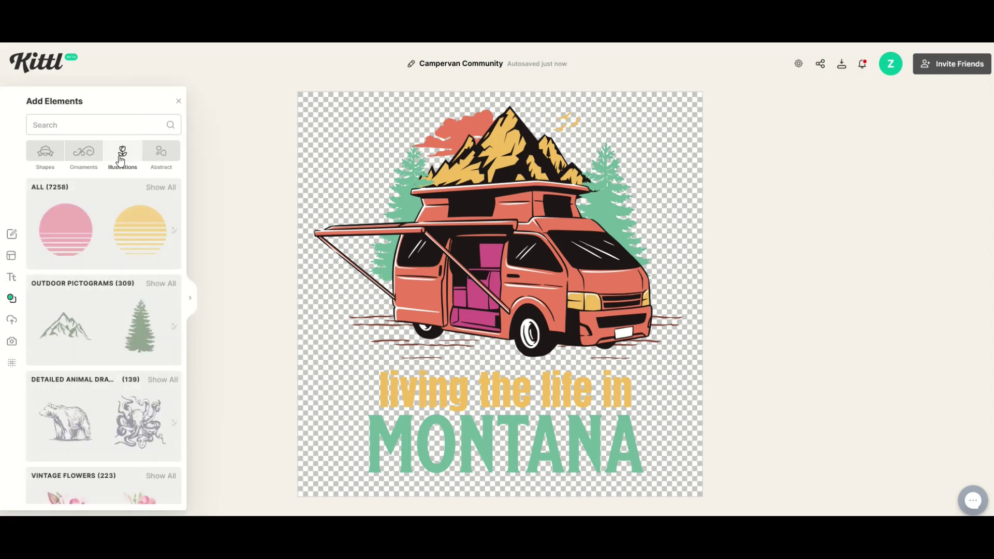
left_click(66, 223)
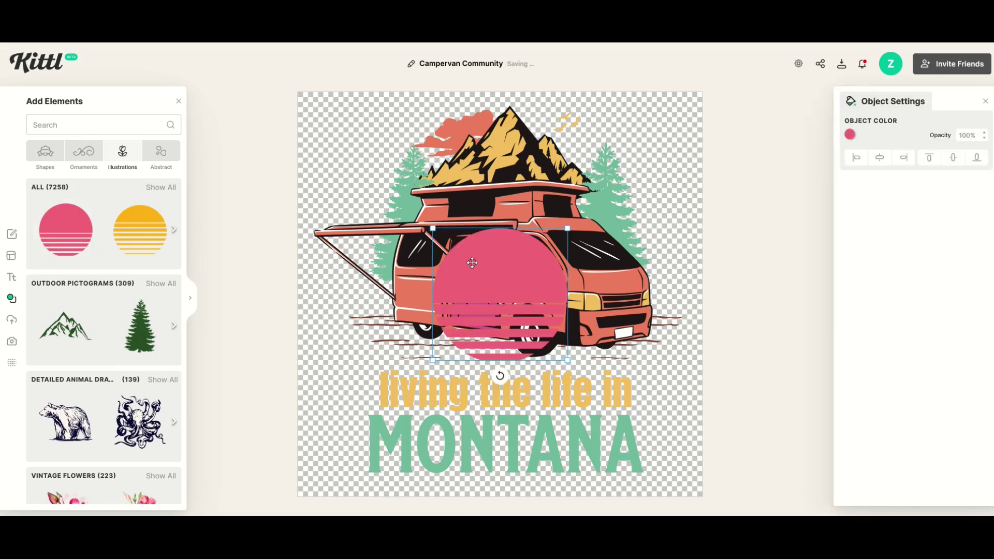
left_click_drag(429, 227, 217, 118)
left_click_drag(436, 201, 506, 236)
Send the pink sun to the back, behind the campervan artwork
right_click(506, 235)
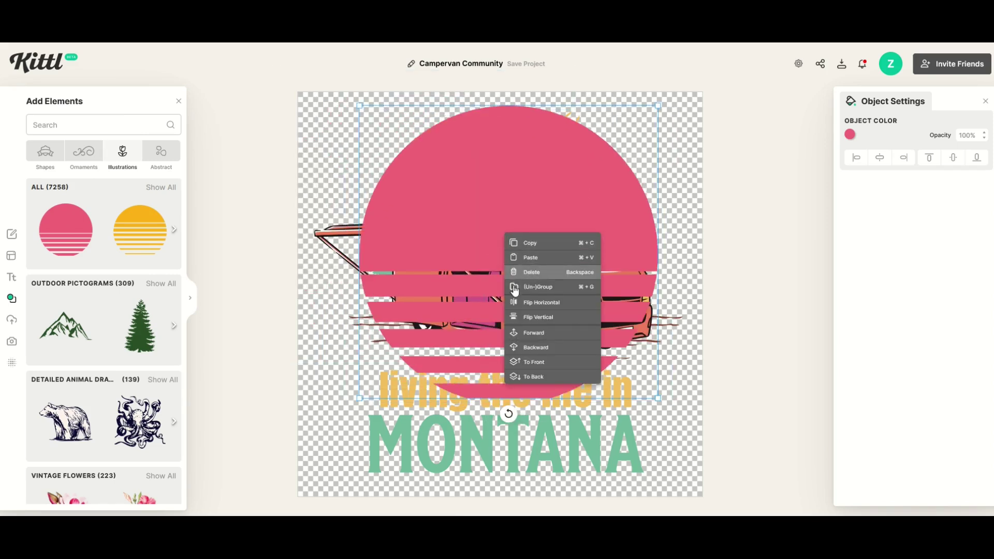
left_click(529, 378)
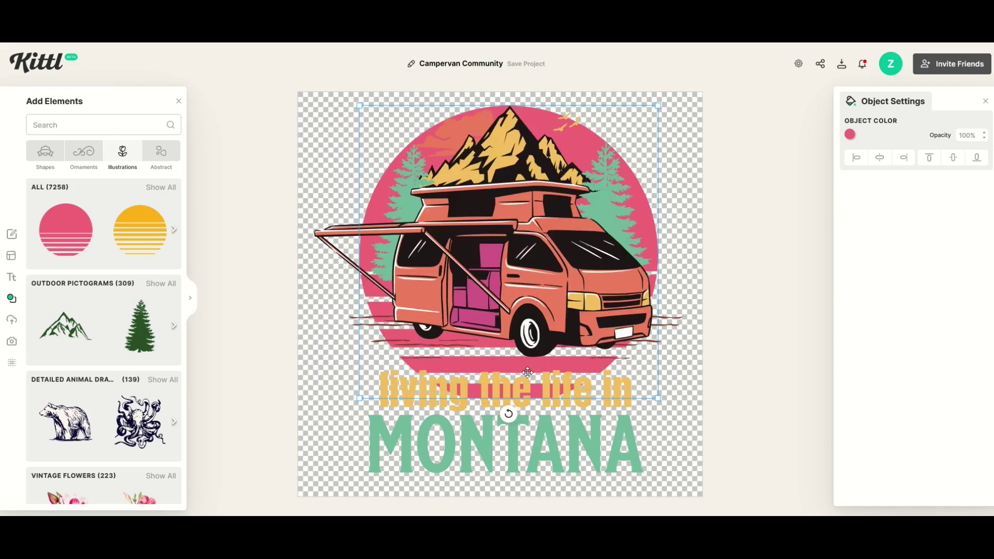
left_click(751, 364)
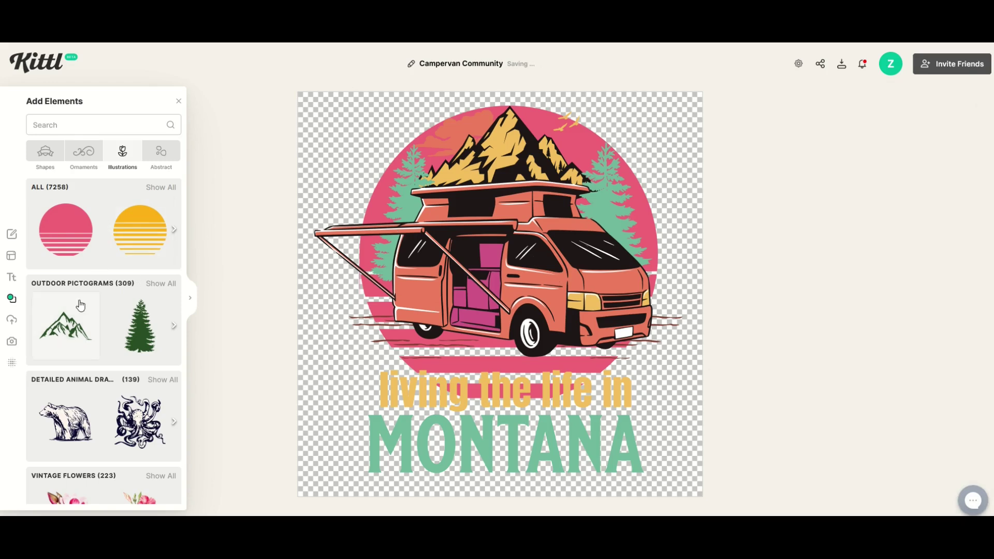
scroll(82, 311, "down", 5)
scroll(83, 321, "up", 2)
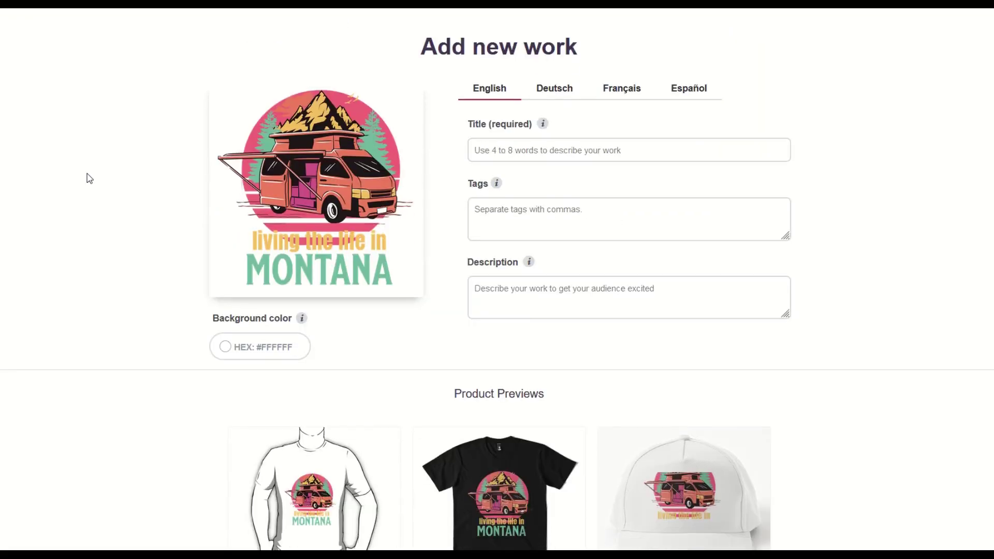
scroll(90, 177, "down", 7)
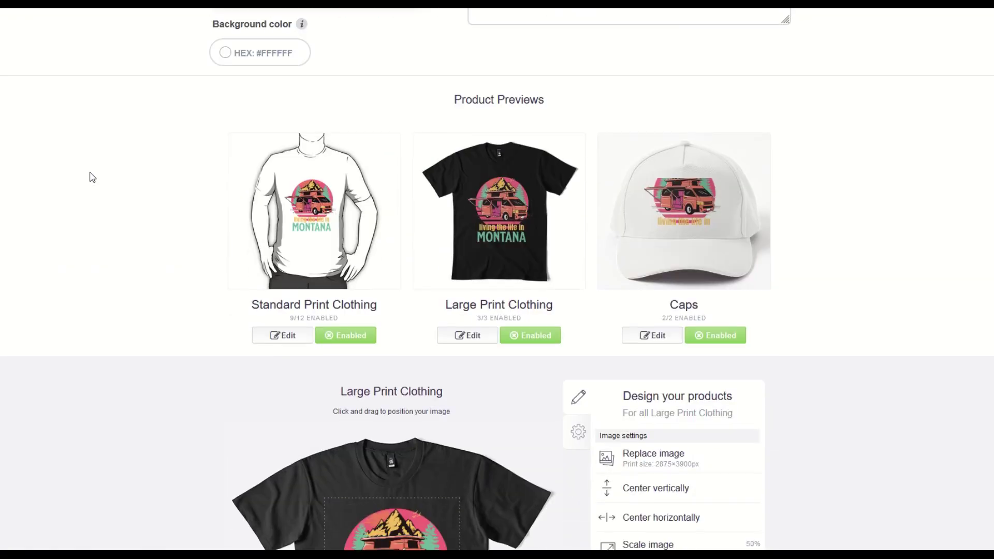
Set dark grey as the default colour for Large Print Clothing
scroll(92, 177, "down", 5)
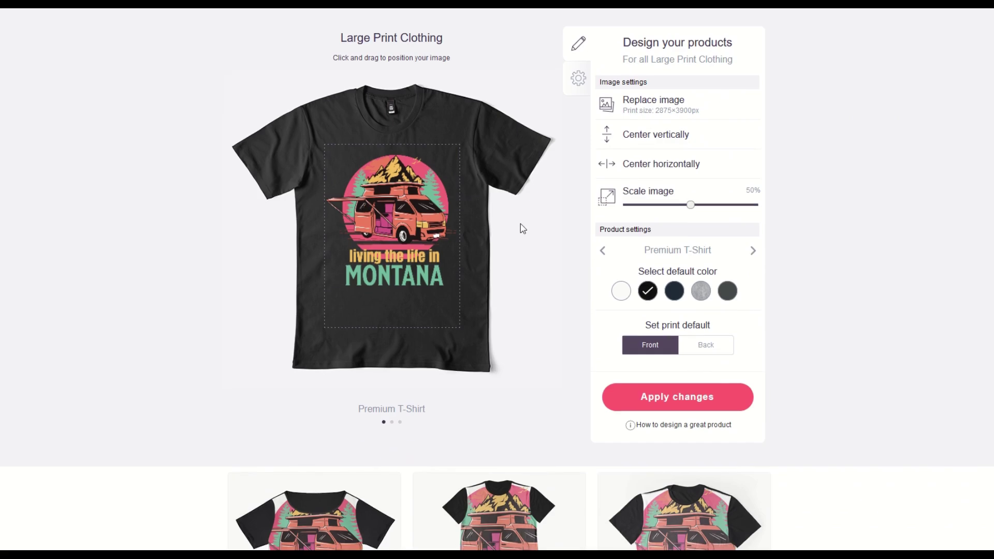
left_click(681, 296)
left_click(702, 299)
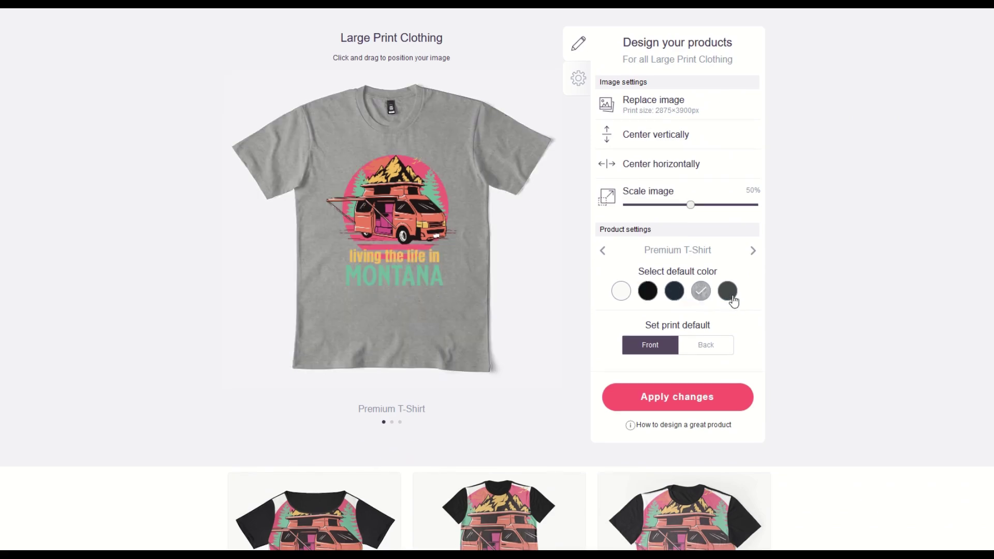
left_click(730, 295)
scroll(312, 287, "down", 7)
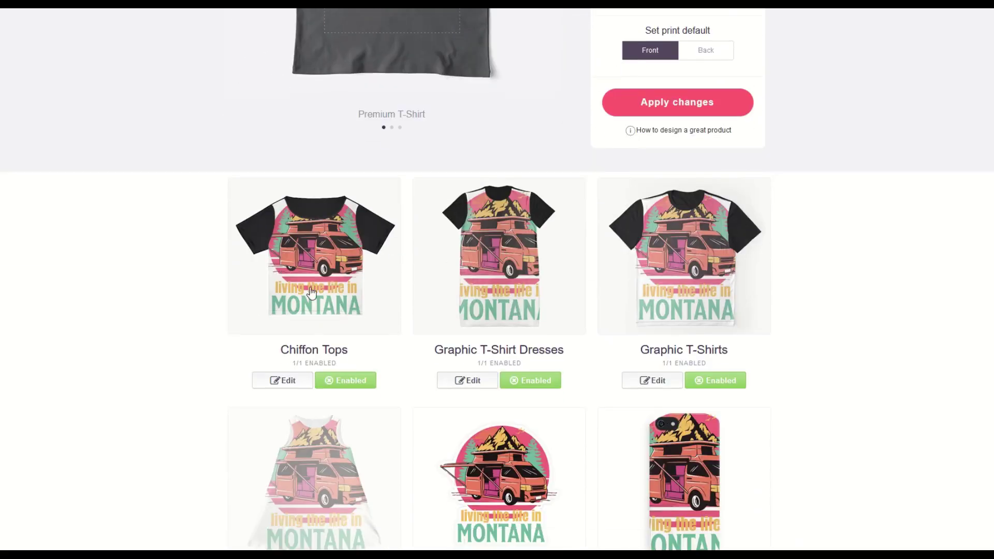
Scale the Graphic T-Shirt Dresses design to 59%, centre it horizontally and apply
left_click(517, 290)
scroll(513, 293, "down", 9)
scroll(512, 260, "up", 4)
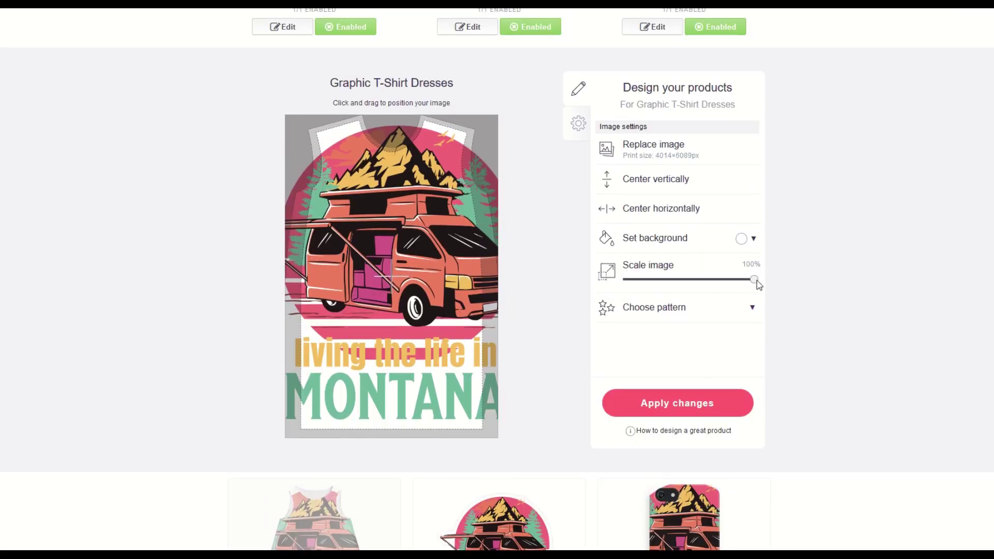
left_click_drag(756, 282, 703, 288)
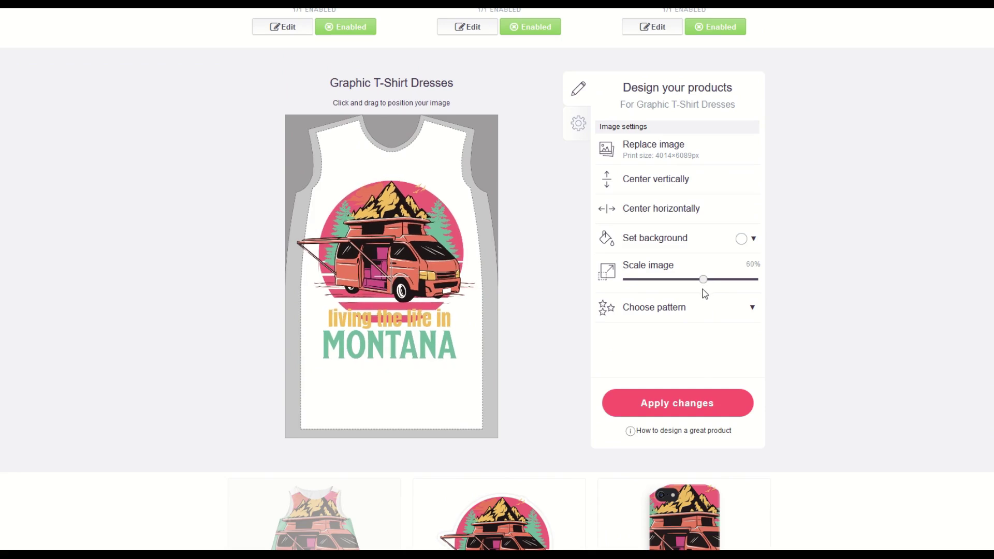
left_click_drag(413, 288, 422, 285)
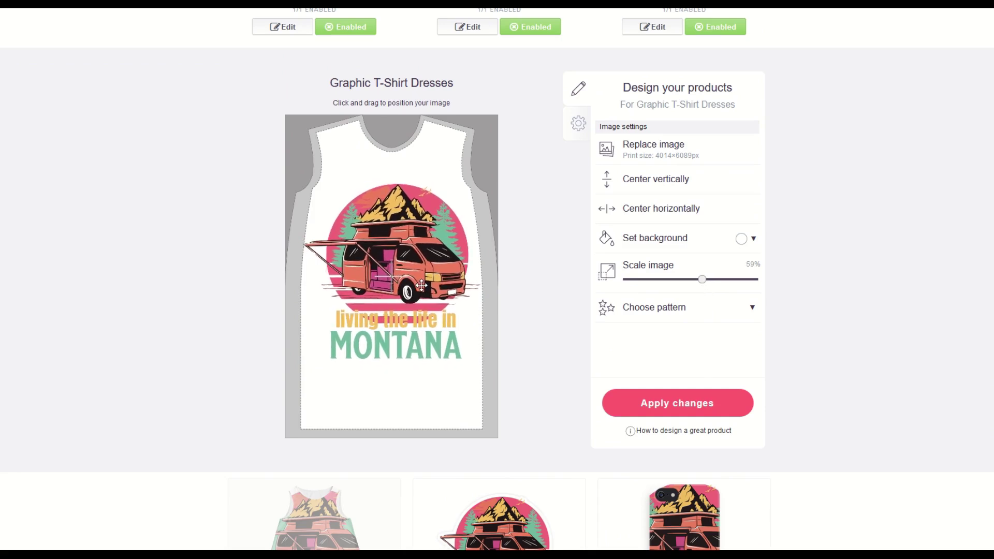
left_click(651, 217)
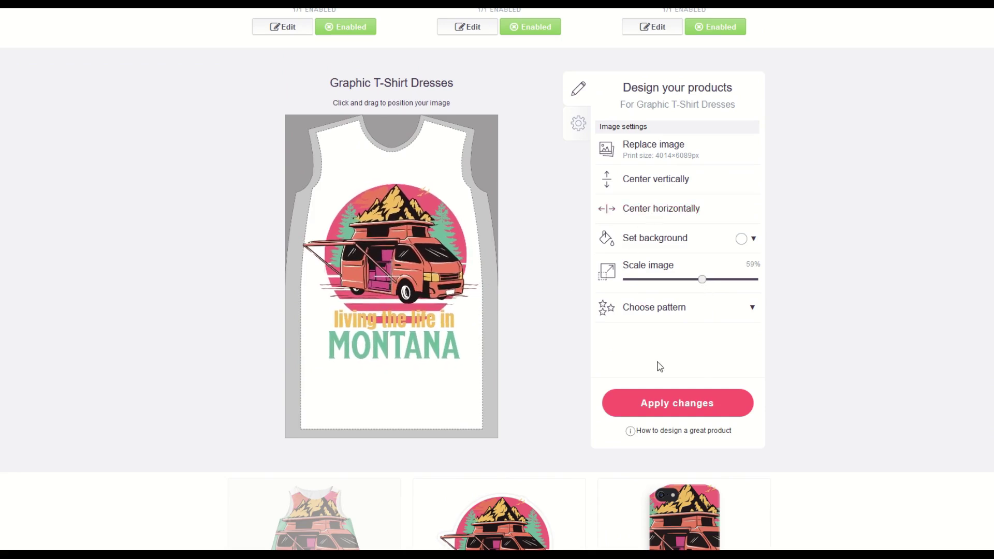
left_click(656, 404)
scroll(582, 371, "up", 6)
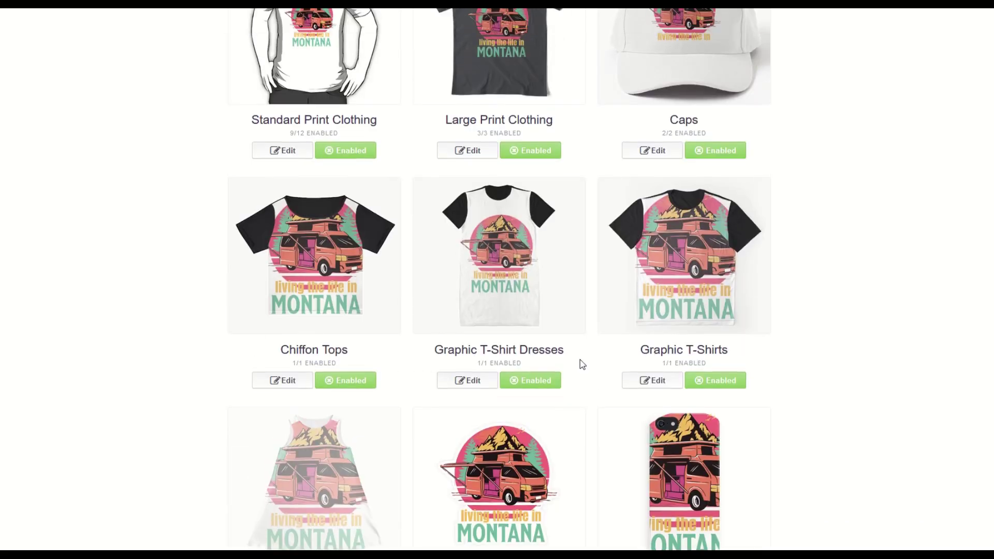
scroll(543, 216, "down", 5)
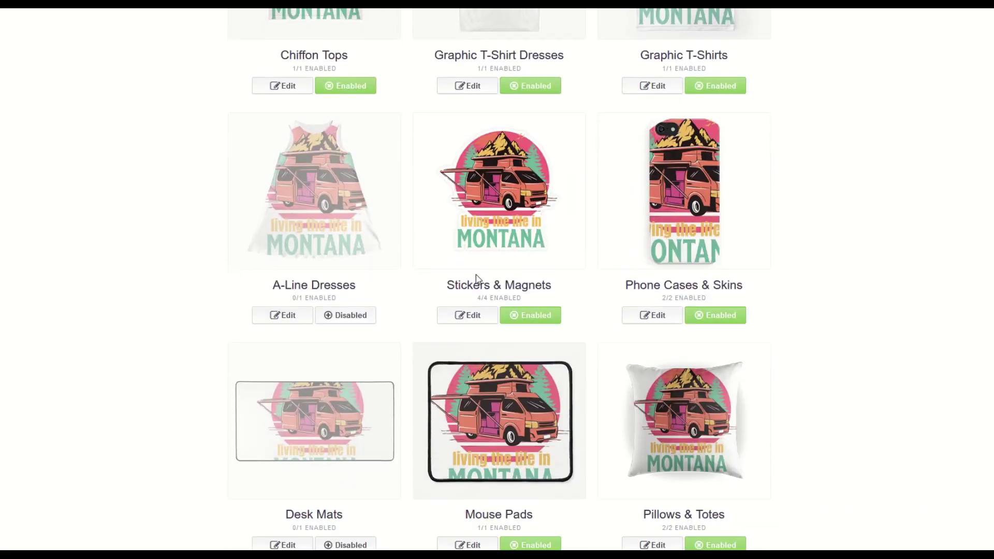